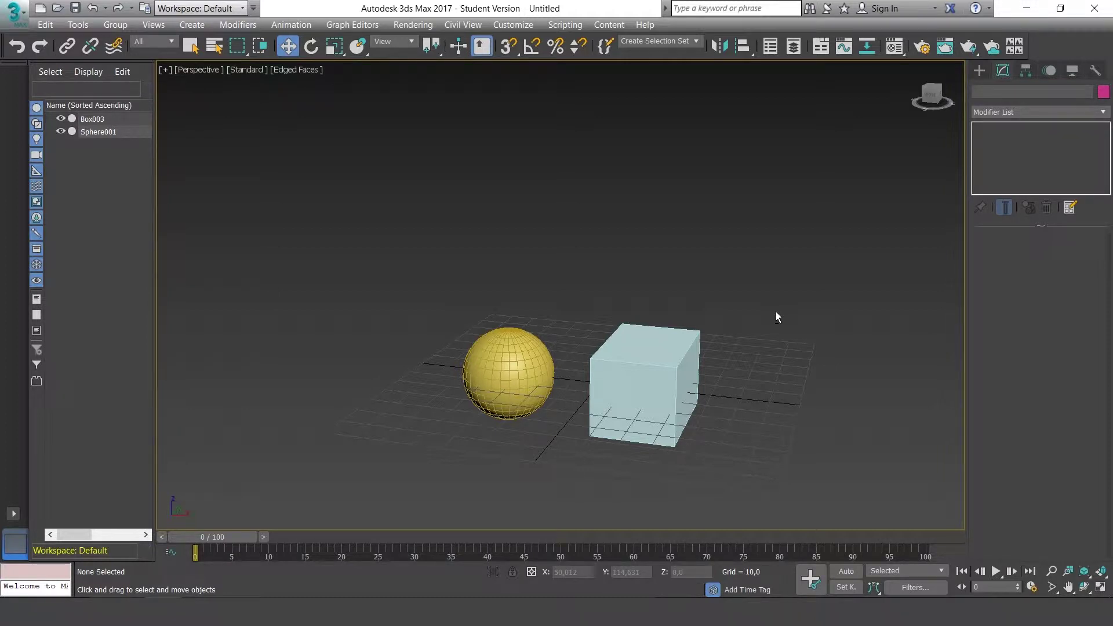
Step: Orbit the Perspective view around the sphere and box, then select the light-blue Box003
mouse_move(776, 319)
alt+middle_down()
mouse_move(691, 331)
mouse_move(775, 338)
mouse_move(763, 325)
mouse_move(777, 309)
mouse_move(815, 309)
mouse_move(760, 323)
mouse_move(805, 317)
alt+middle_up()
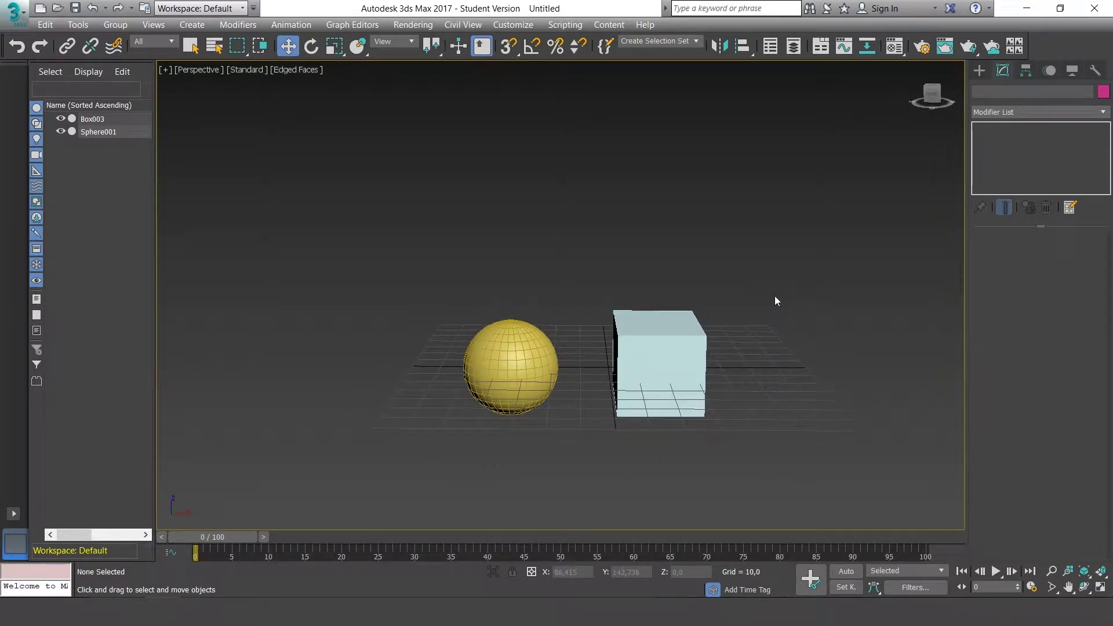
click(687, 340)
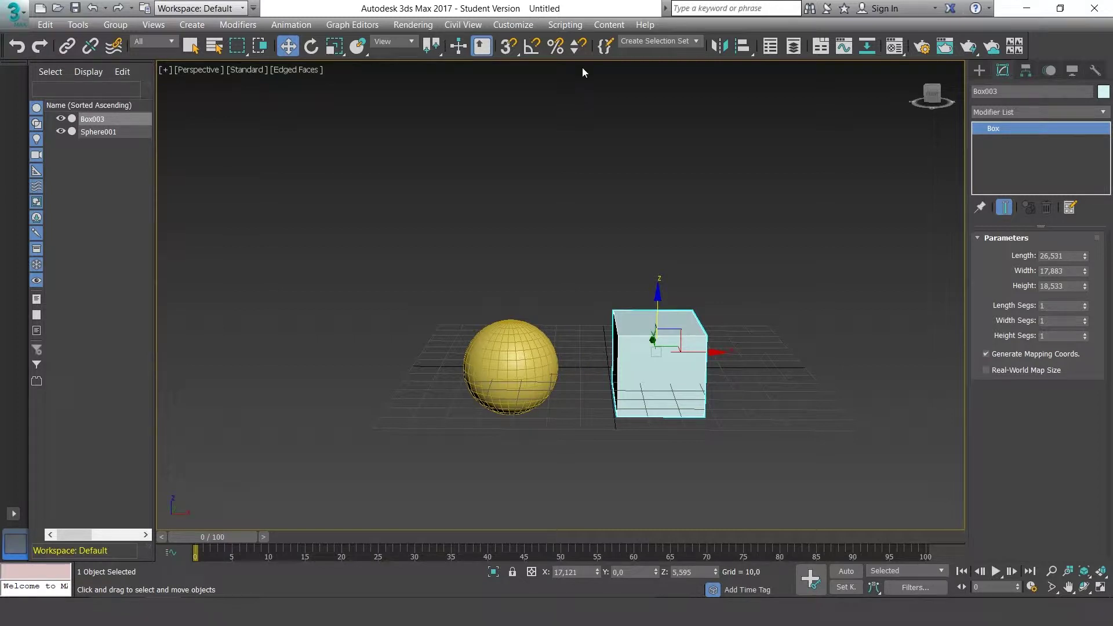
click(523, 25)
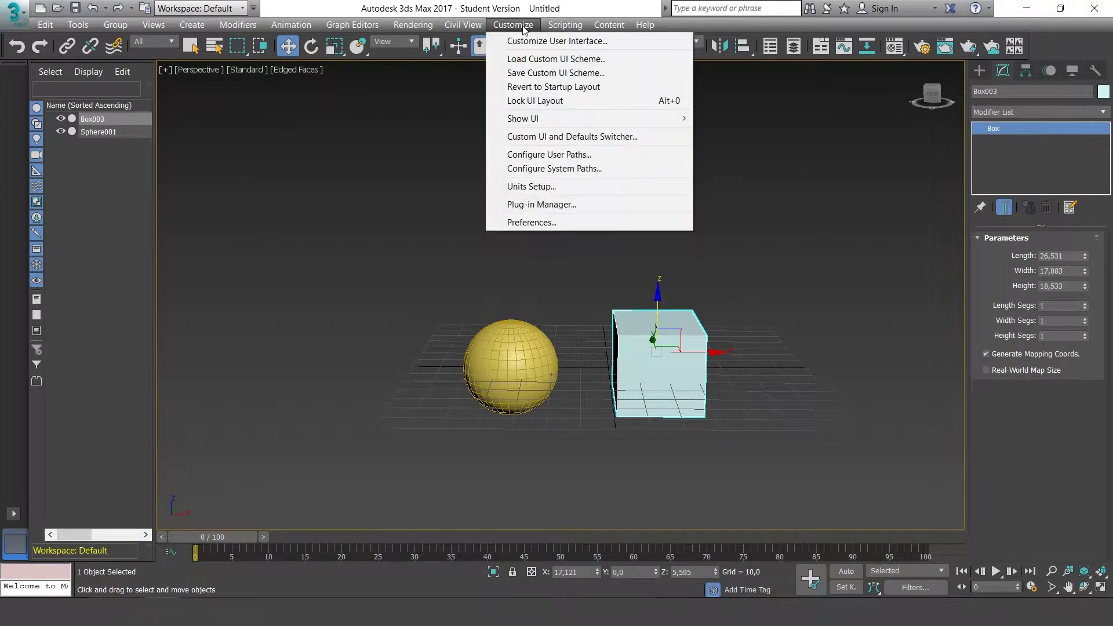
click(541, 189)
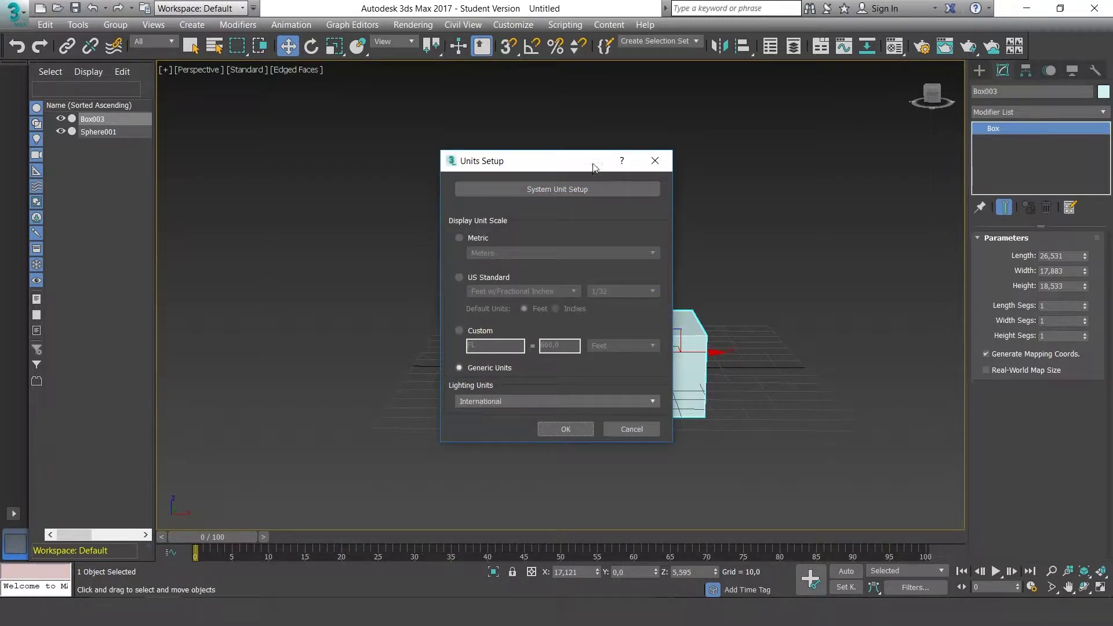
drag(591, 162, 631, 144)
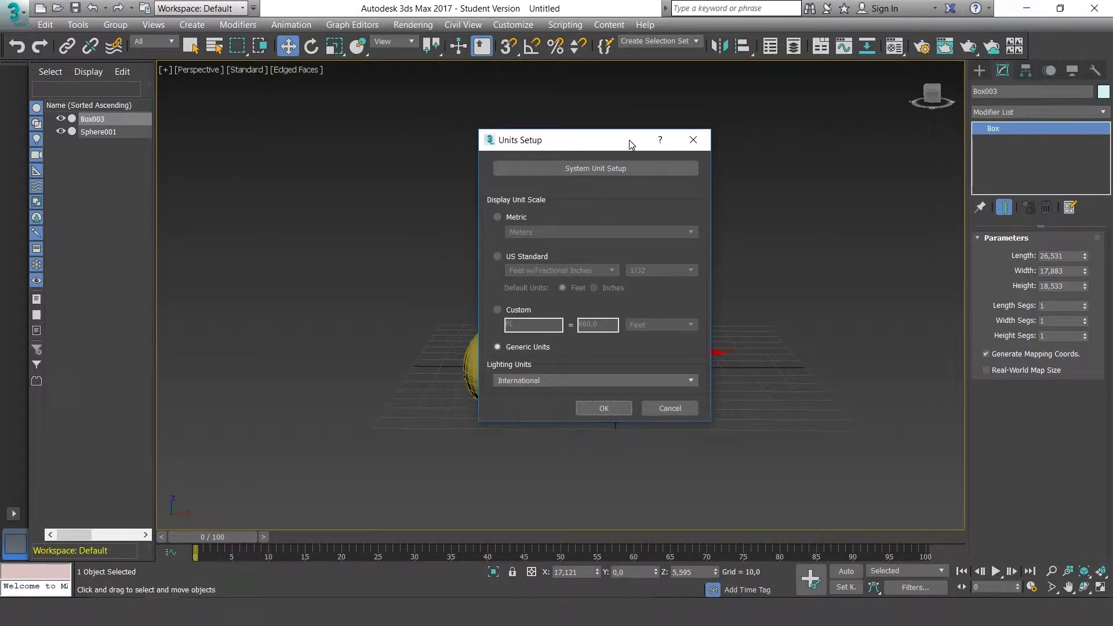
click(597, 171)
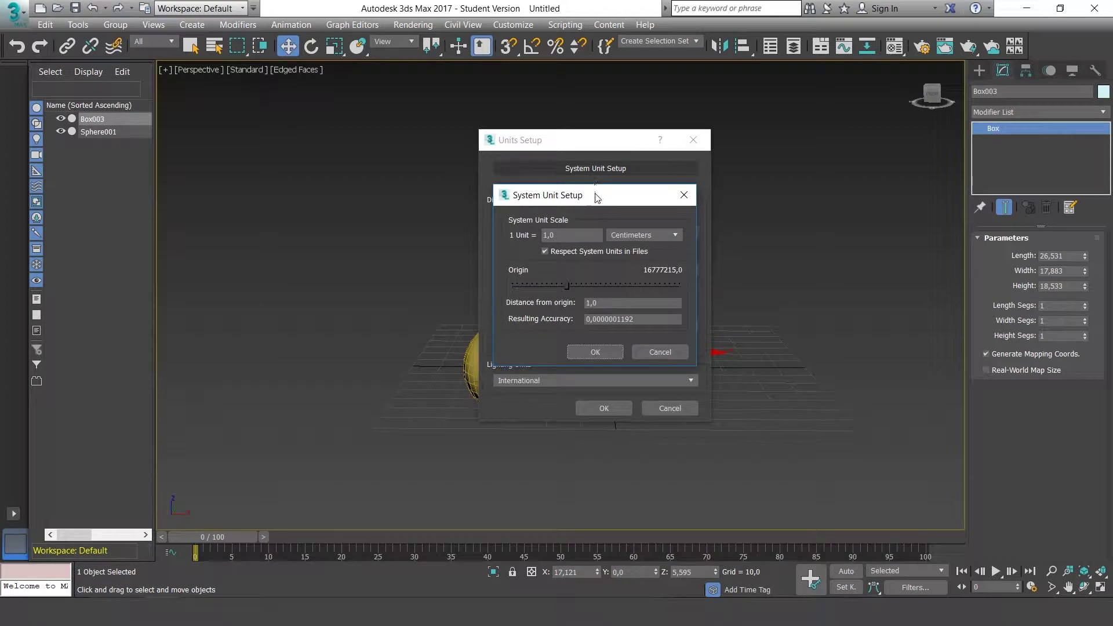
drag(596, 193, 620, 186)
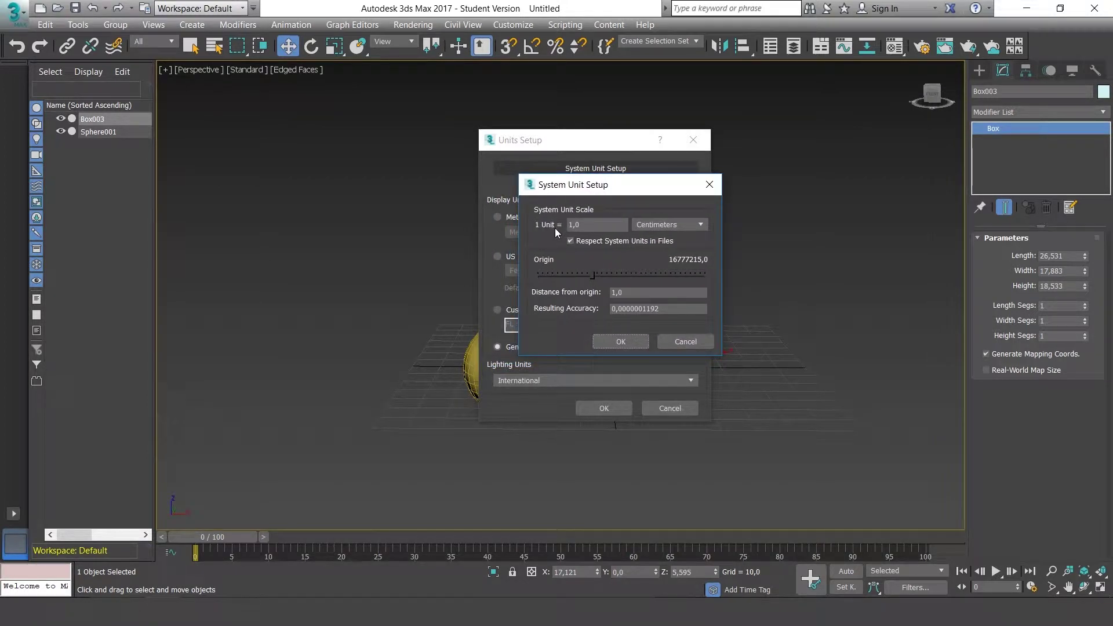
click(700, 224)
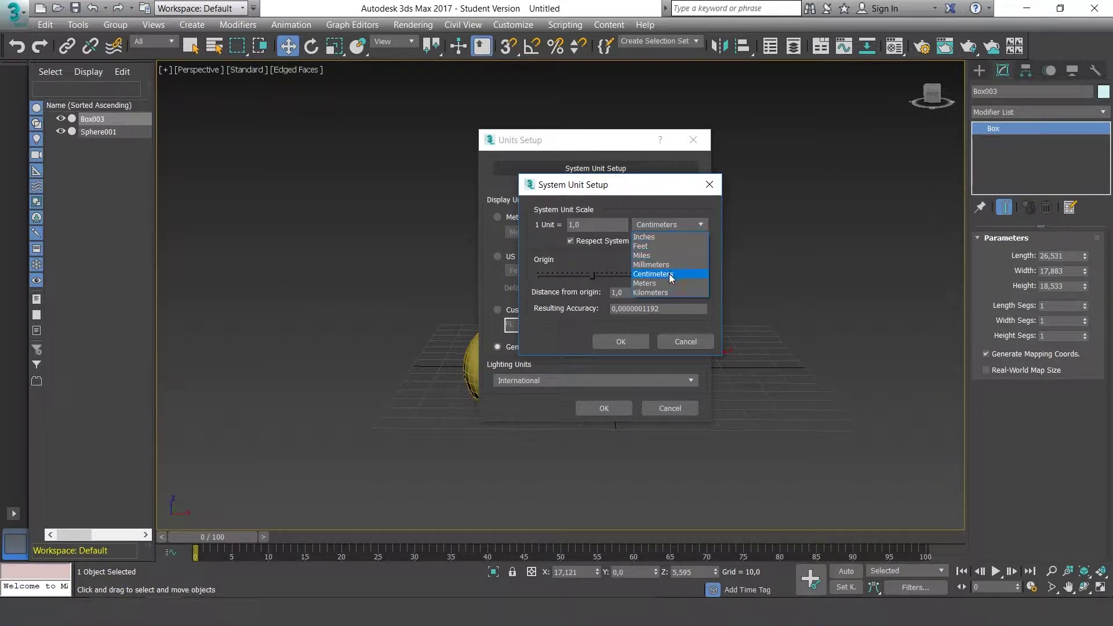
click(702, 225)
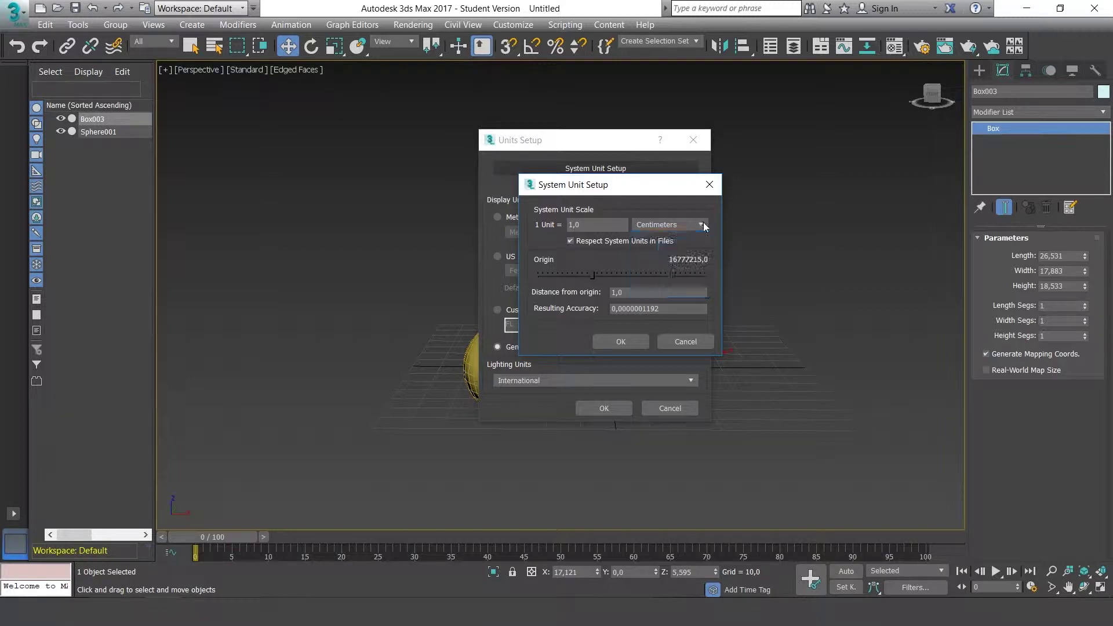
drag(661, 189, 651, 179)
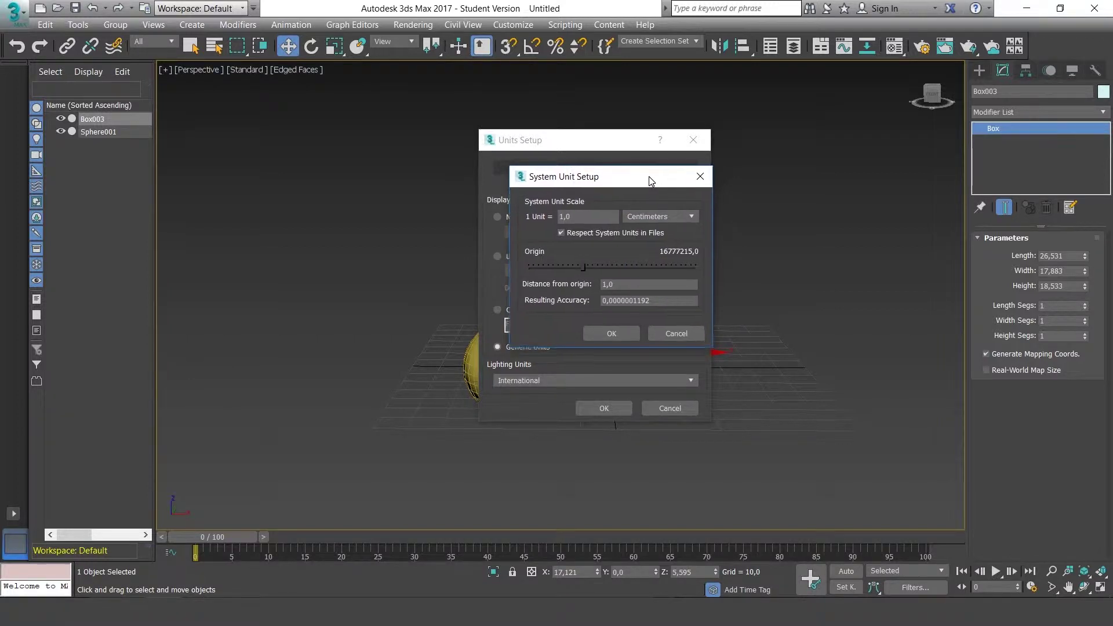
click(614, 332)
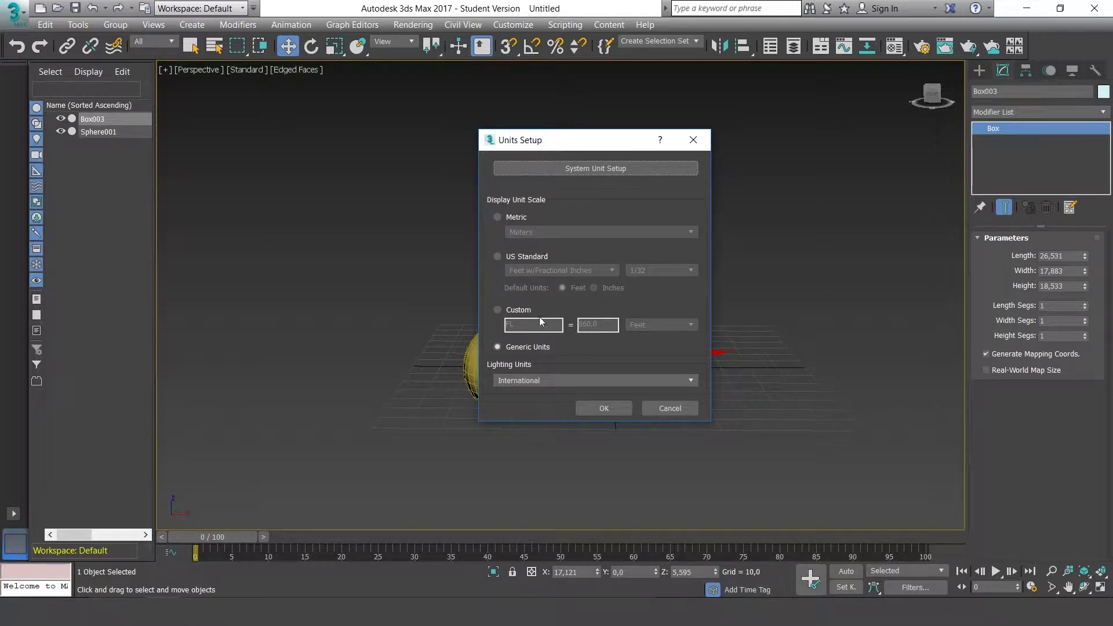
click(631, 169)
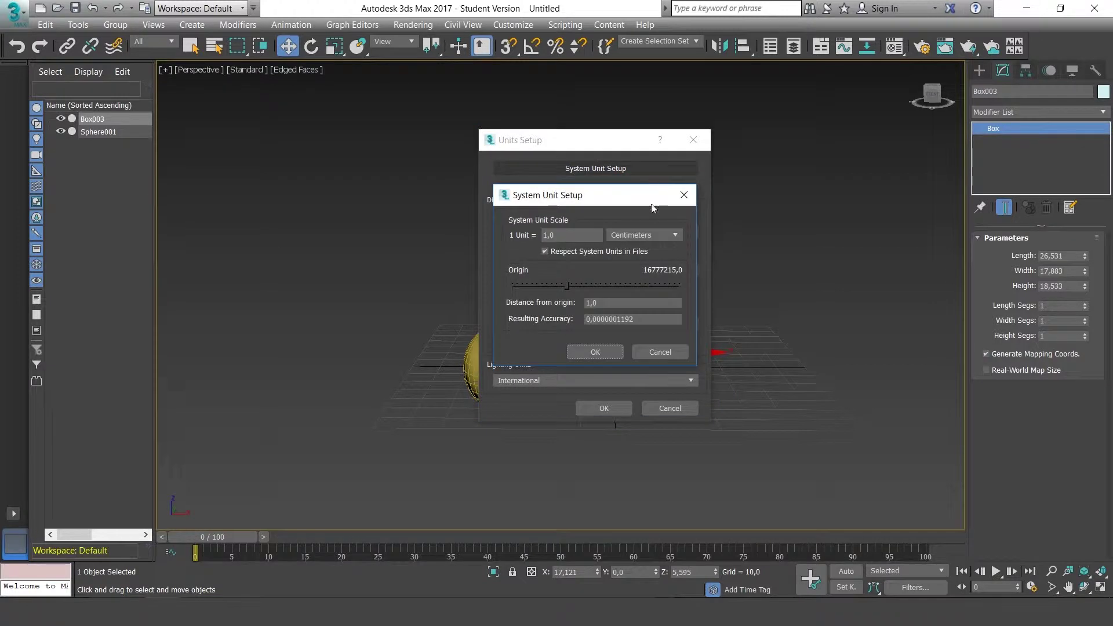
click(599, 355)
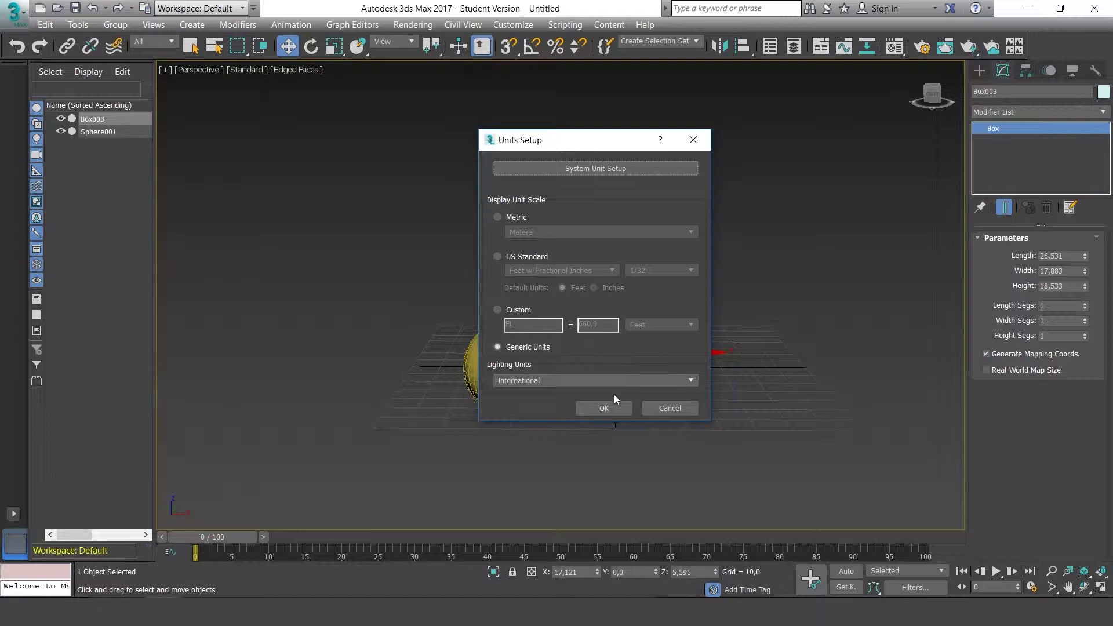
click(610, 408)
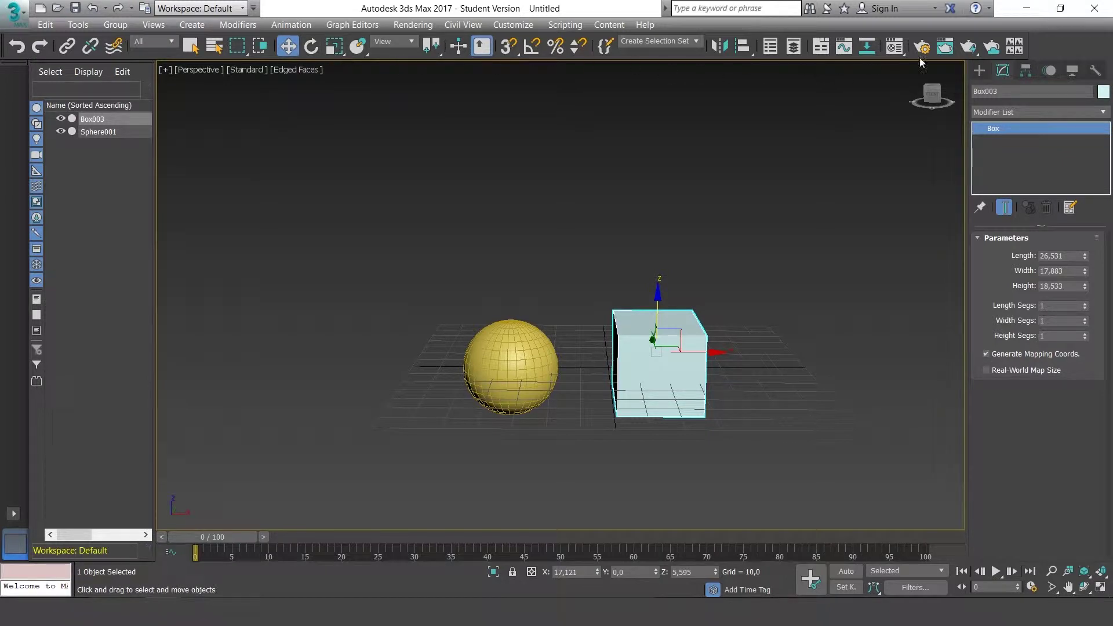
right_click(1052, 44)
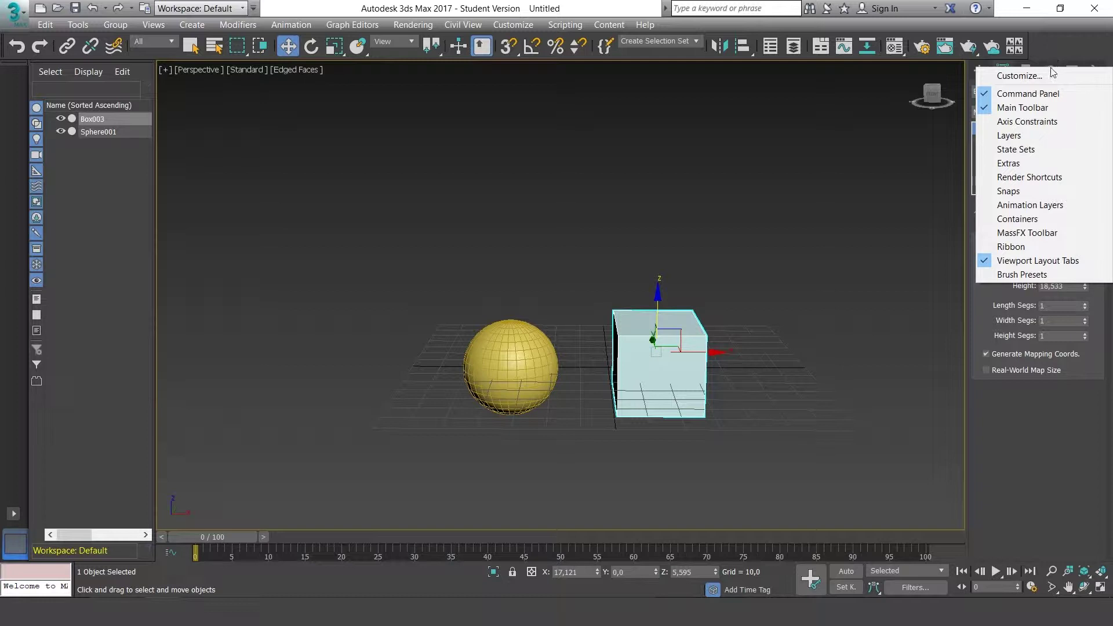
click(1050, 74)
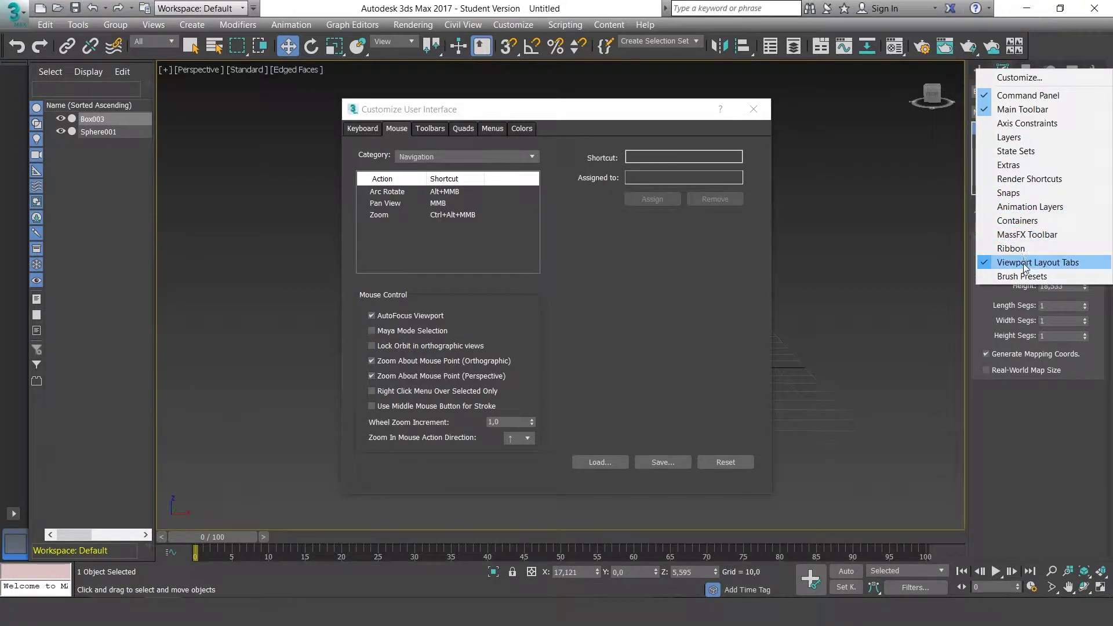
click(753, 111)
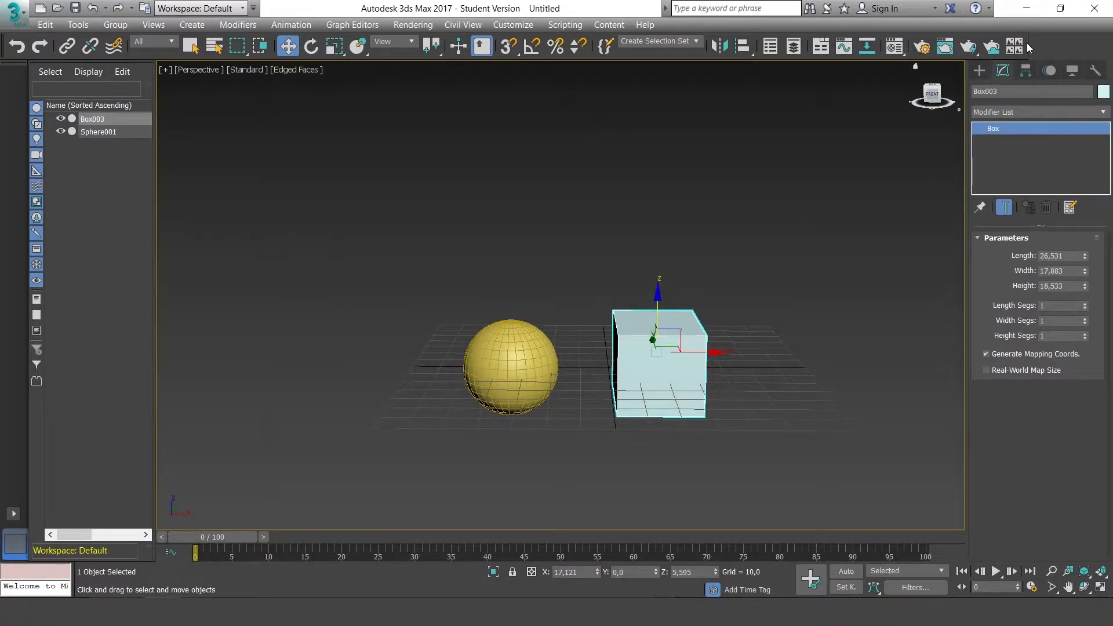
Step: Open a floating Scene Explorer, narrow it, dock it left beside the object list, and deselect everything
click(773, 50)
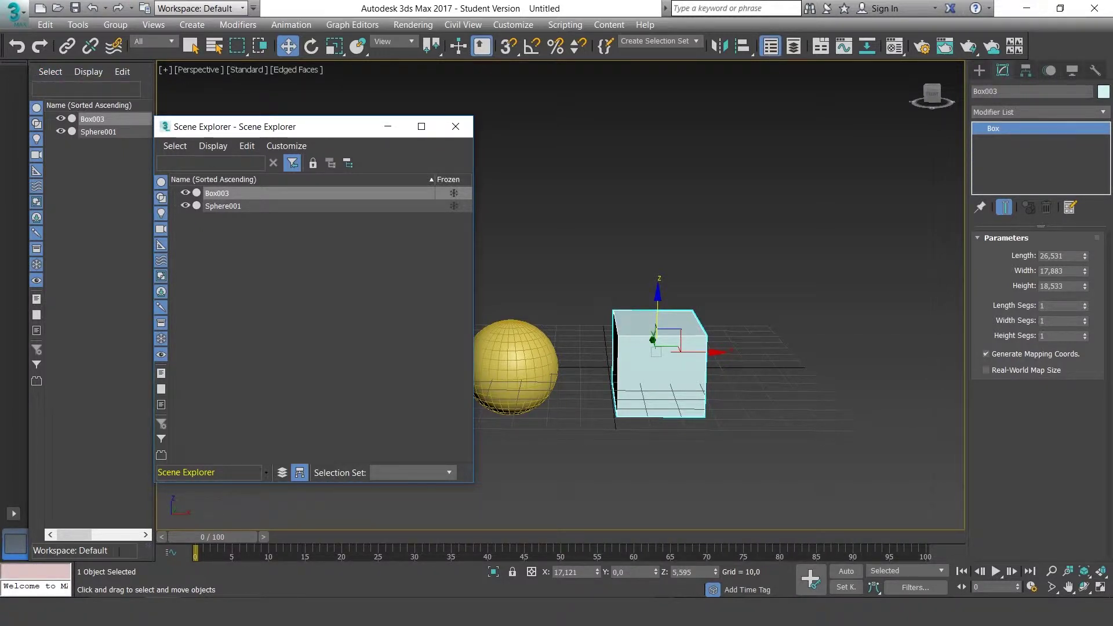
drag(304, 127, 205, 120)
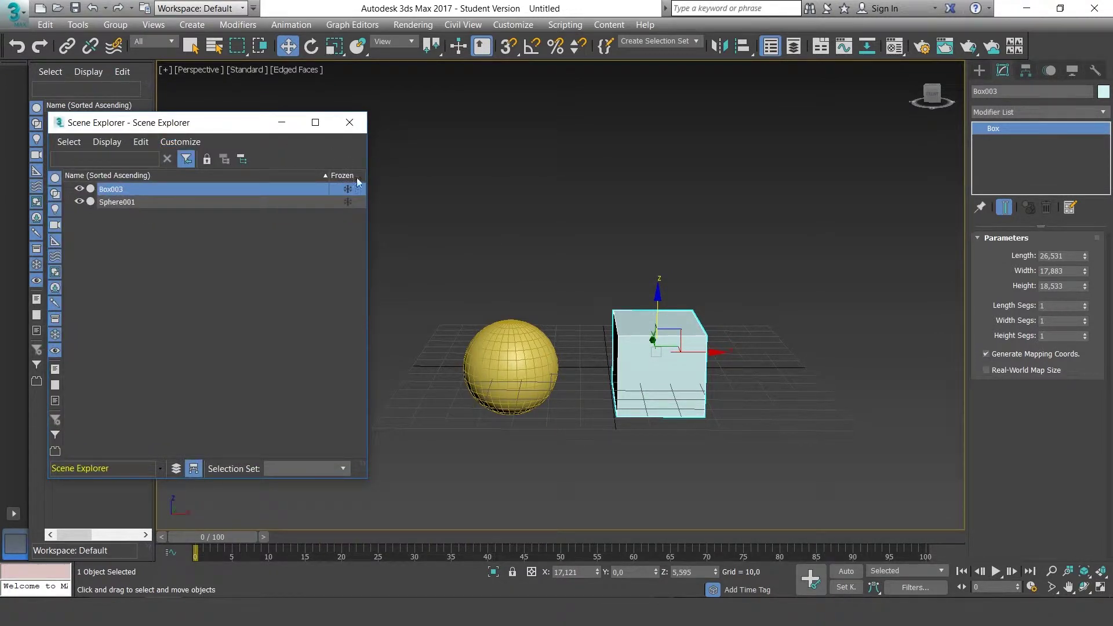
drag(367, 186, 213, 128)
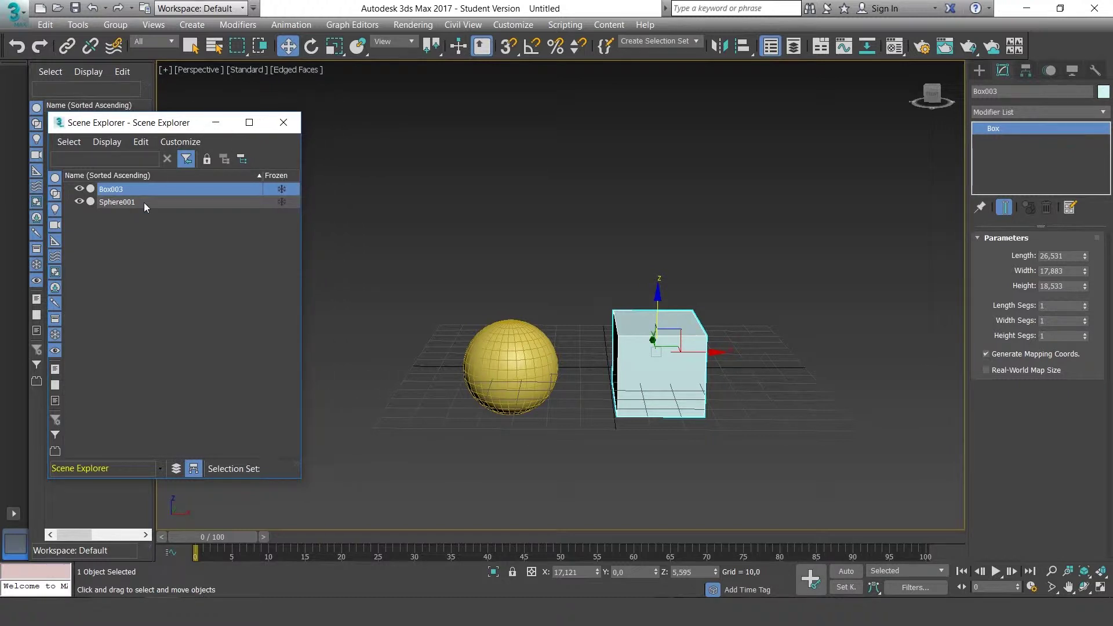
drag(133, 123, 125, 115)
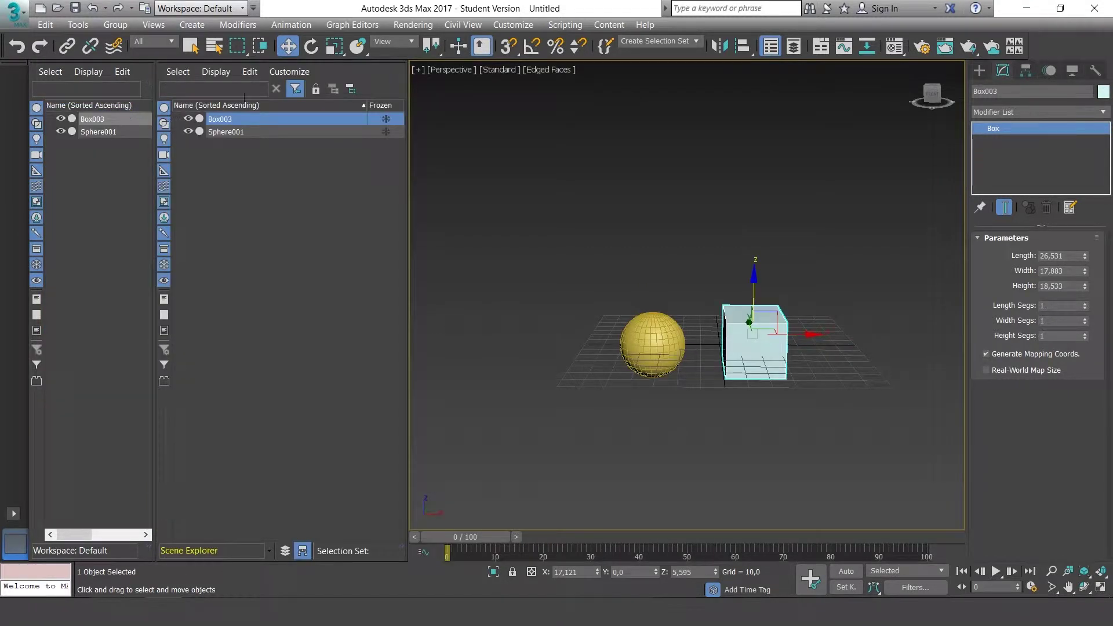
click(345, 90)
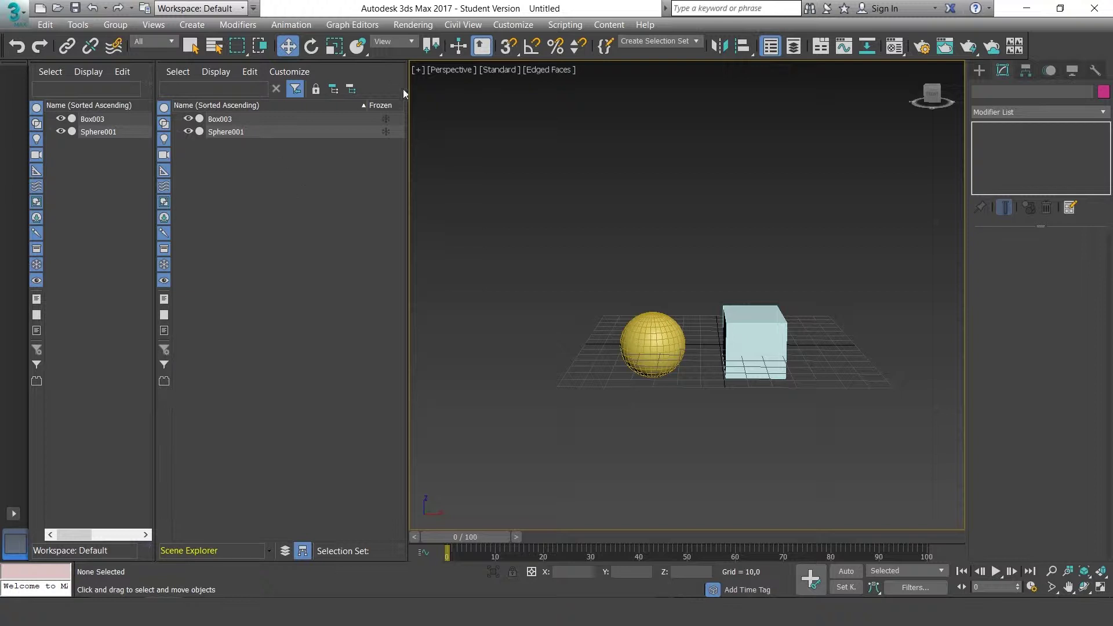
Step: Reset the workspace to Default State, narrow the Scene Explorer panel, and orbit the view
click(215, 10)
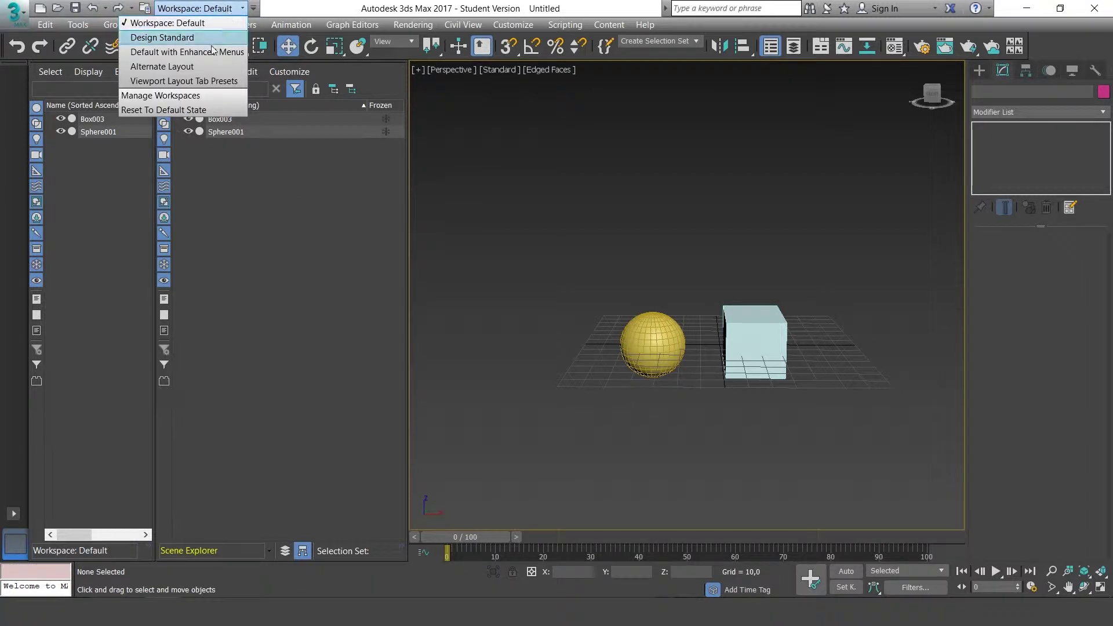
click(188, 109)
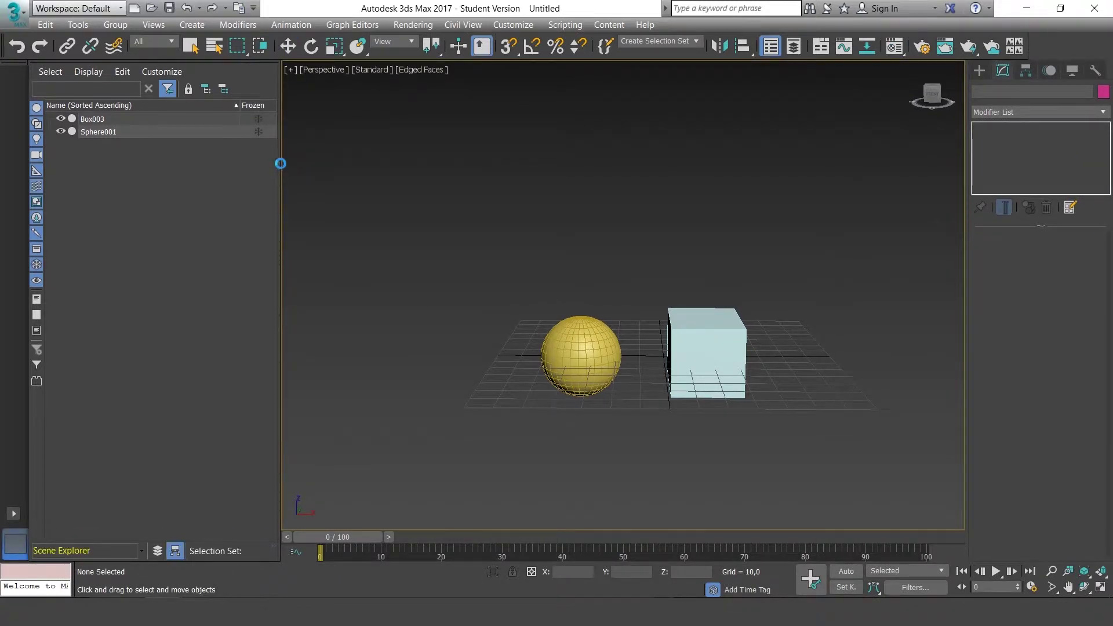
drag(280, 156, 162, 144)
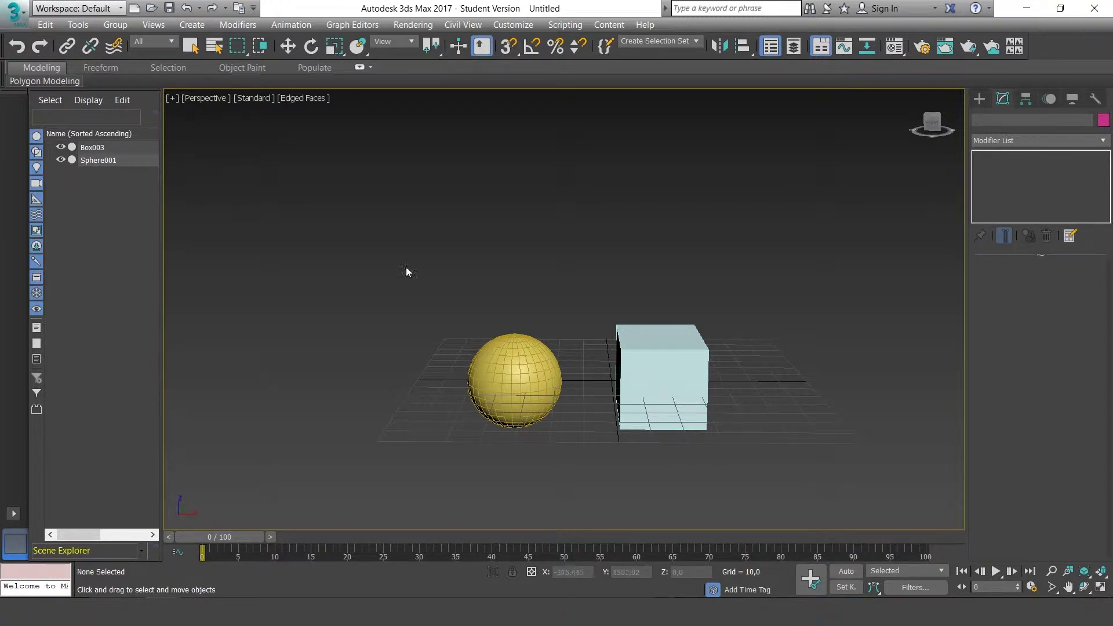
mouse_move(790, 381)
alt+middle_down()
mouse_move(648, 384)
mouse_move(703, 323)
mouse_move(805, 318)
alt+middle_up()
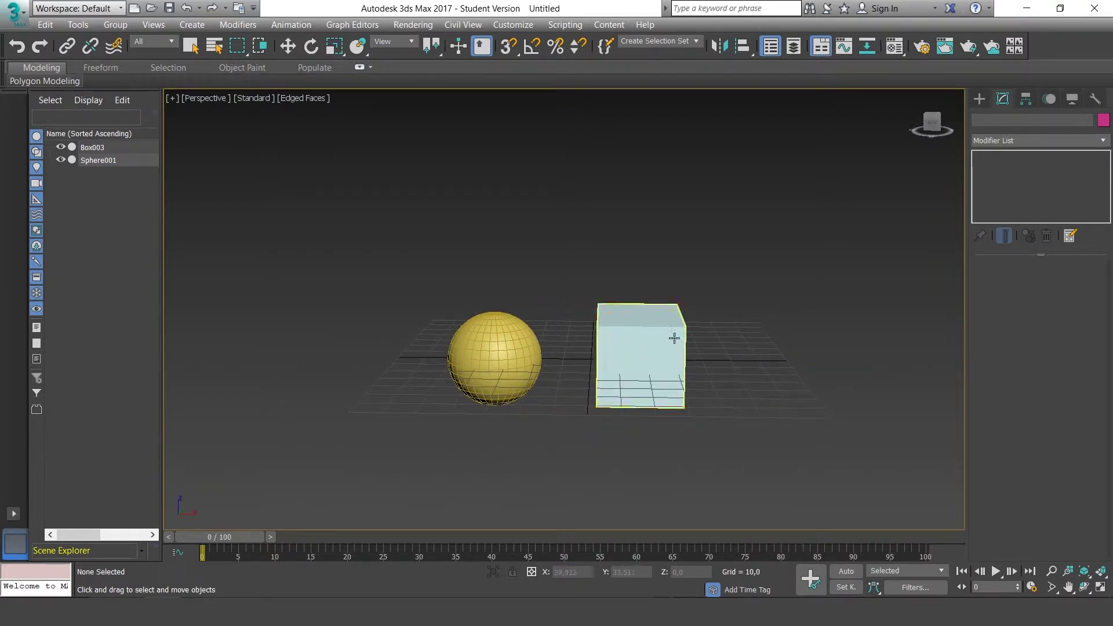
Step: Move Box003 right and raise it, then Shift-drag a clone off to its left
click(673, 338)
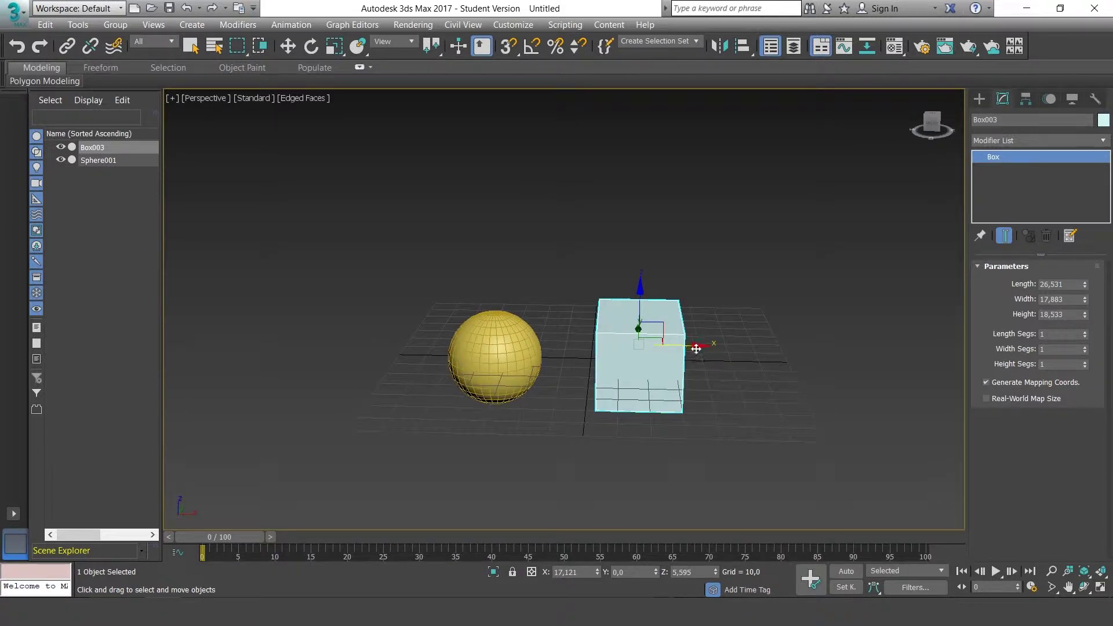
drag(687, 345, 713, 287)
mouse_move(712, 287)
alt+middle_down()
mouse_move(811, 319)
mouse_move(728, 336)
mouse_move(763, 328)
mouse_move(617, 333)
alt+middle_up()
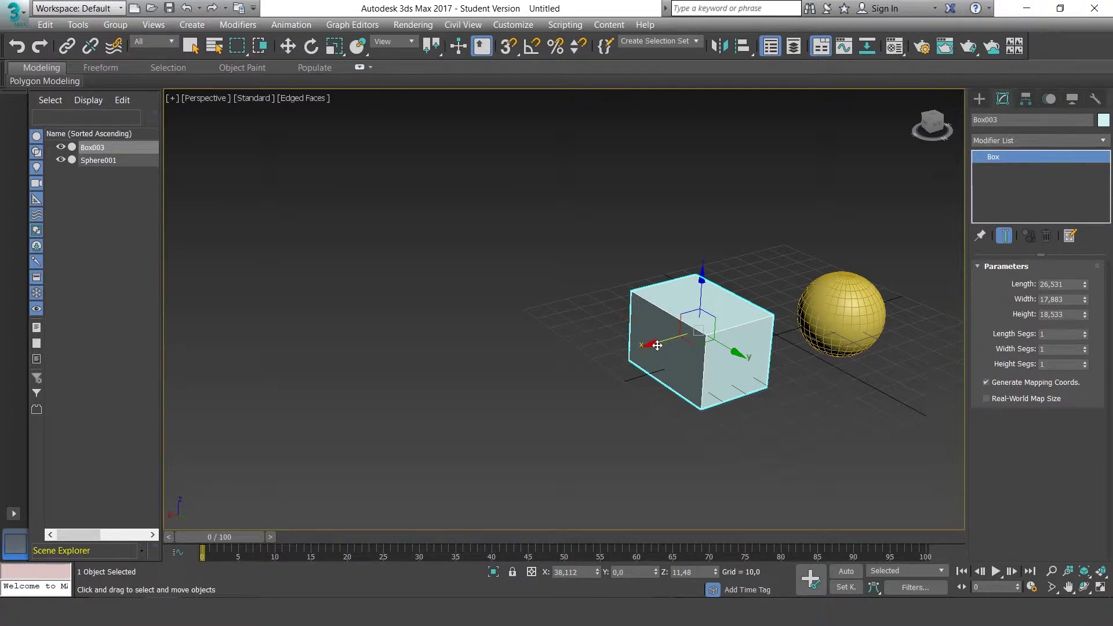
mouse_move(655, 342)
shift+mouse_down()
mouse_move(545, 371)
mouse_move(575, 375)
mouse_move(535, 379)
mouse_move(556, 376)
shift+mouse_up()
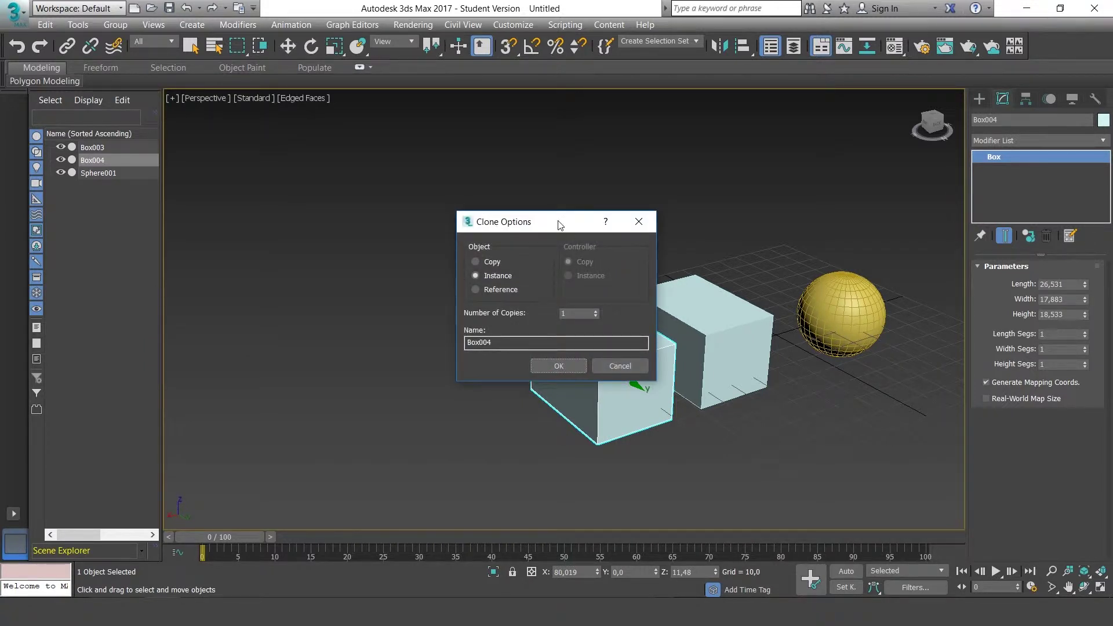
Step: Create the left clone as an independent Copy, Box004
drag(560, 225, 571, 214)
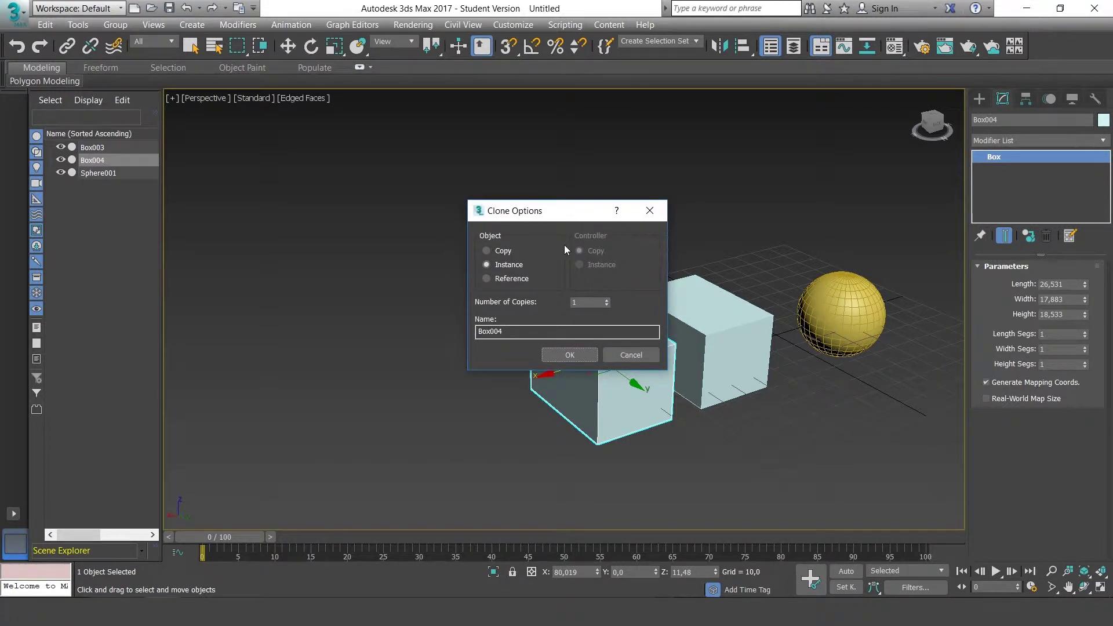
click(504, 250)
click(578, 356)
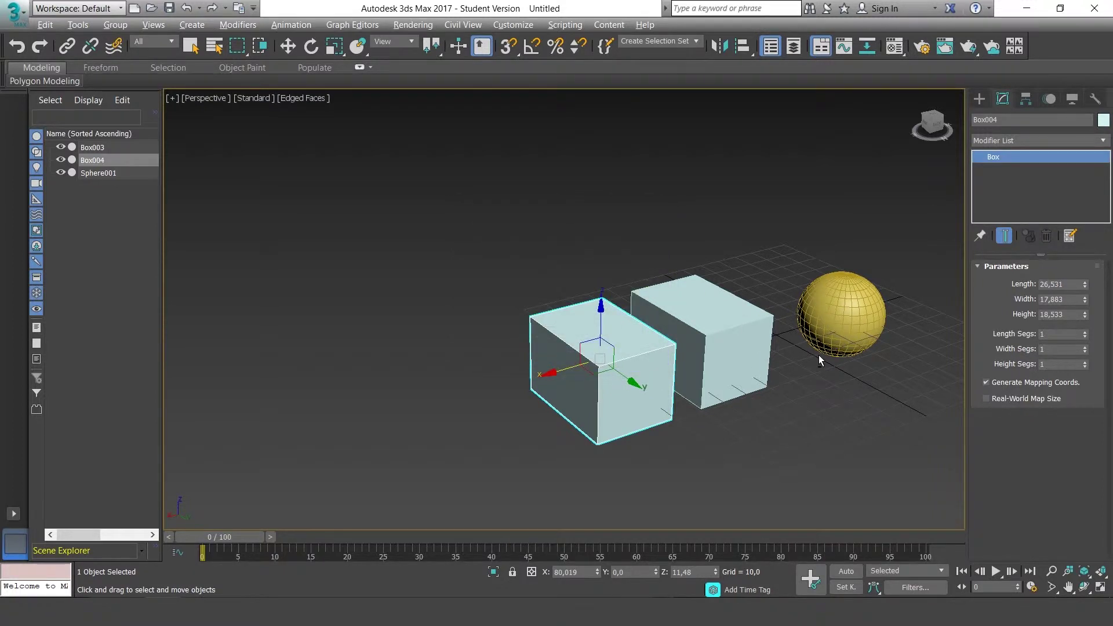
Step: Shift-drag Box003 toward the sphere to create an instanced Box005
mouse_move(818, 355)
alt+middle_down()
mouse_move(794, 356)
mouse_move(804, 368)
alt+middle_up()
alt+middle_drag(748, 356, 665, 375)
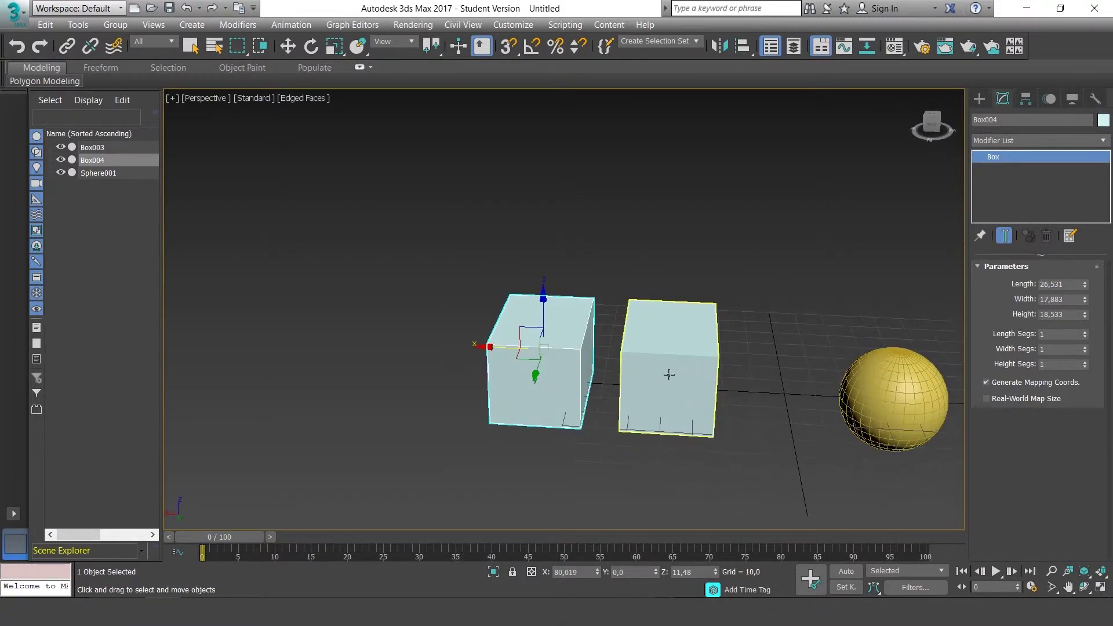
click(666, 375)
shift+drag(621, 356, 743, 363)
click(484, 279)
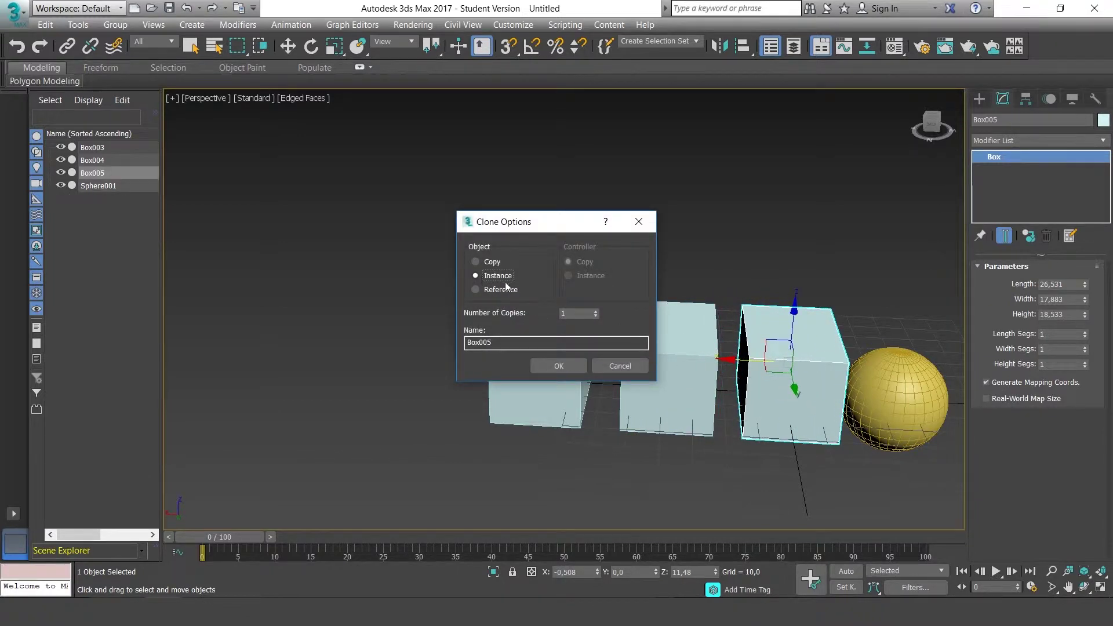
click(568, 364)
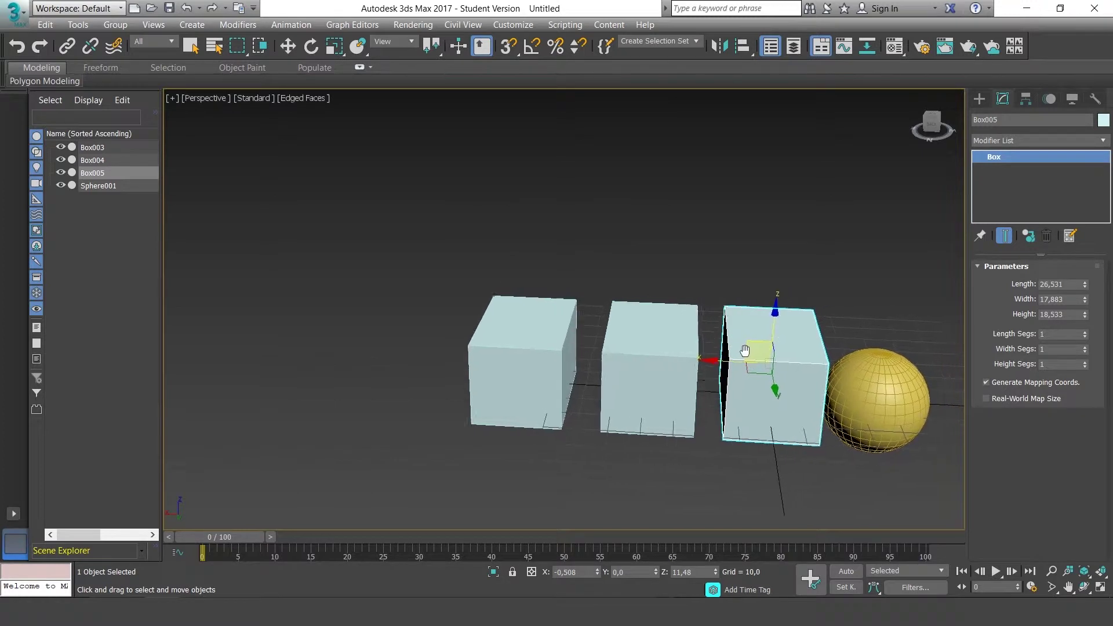
alt+middle_drag(757, 352, 765, 330)
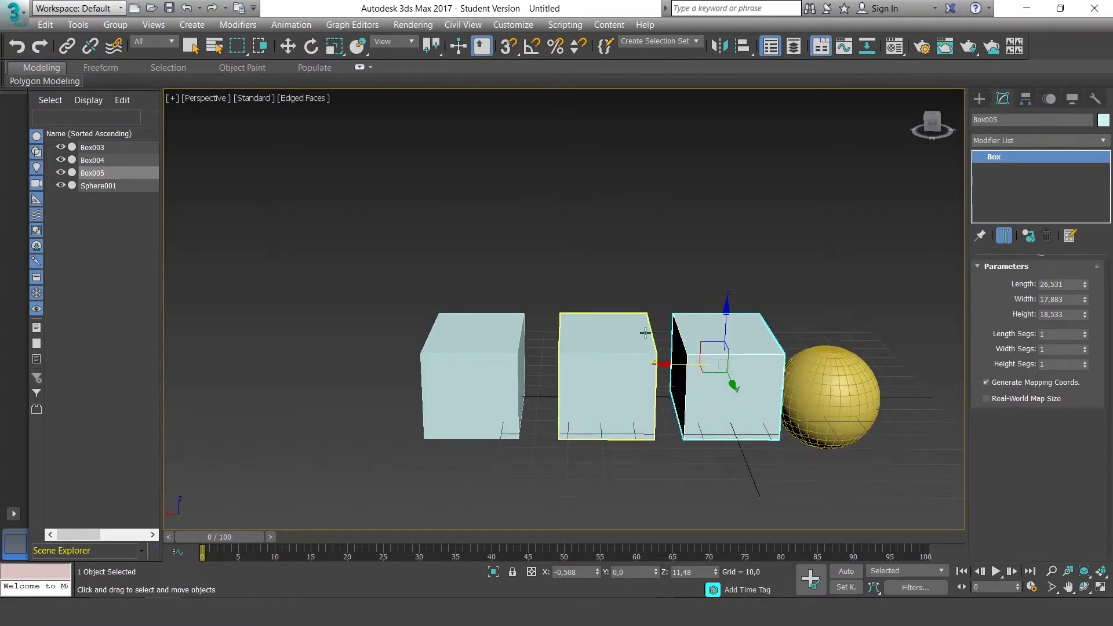
Step: Set Box003 to length 40,449 and width 15,594, then marquee-select the left and middle boxes
click(624, 341)
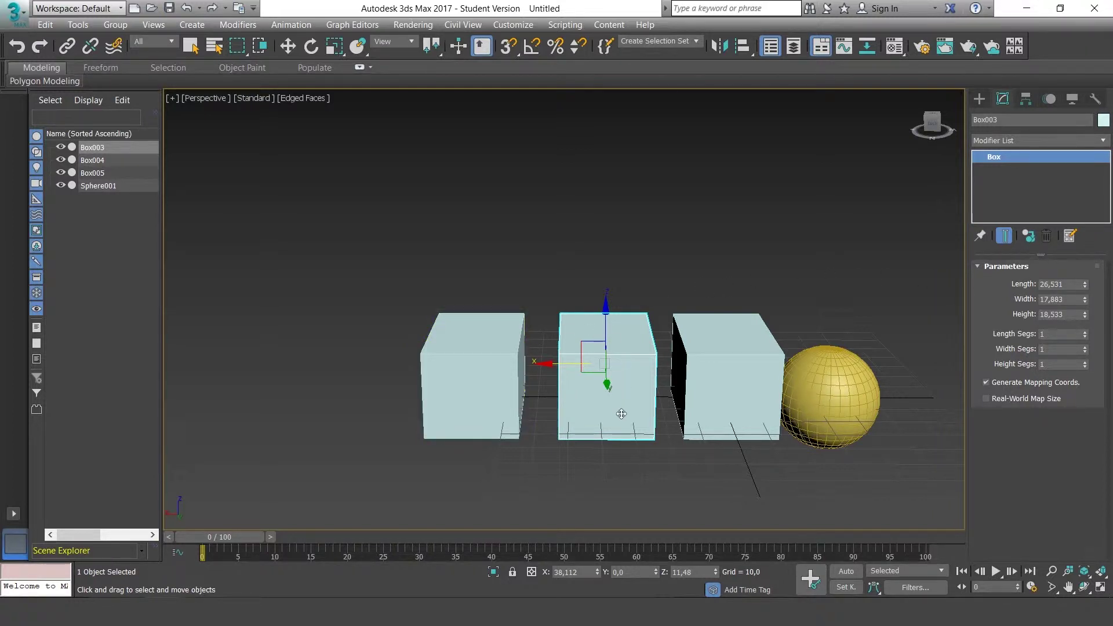
mouse_move(550, 380)
alt+middle_down()
mouse_move(659, 306)
mouse_move(789, 311)
mouse_move(638, 301)
alt+middle_up()
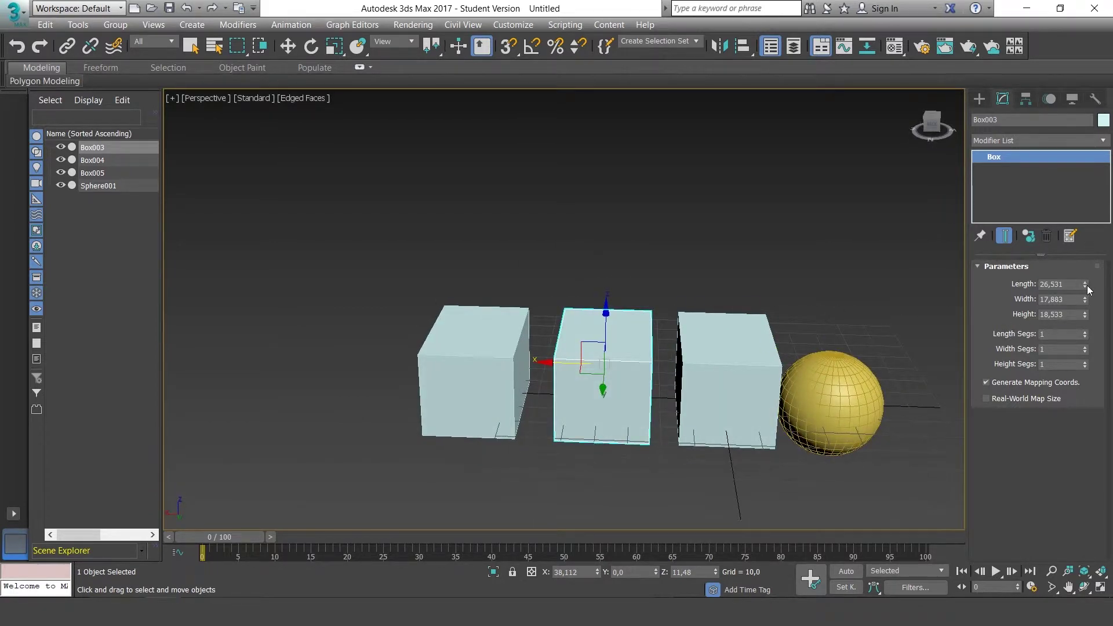
drag(1085, 284, 1086, 235)
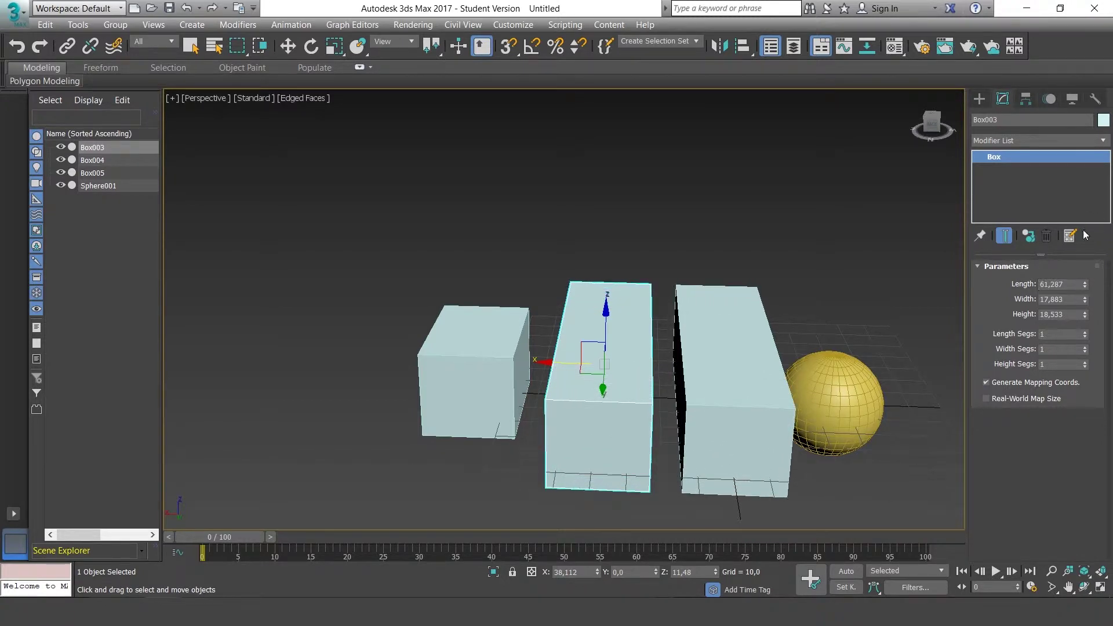
mouse_move(1085, 301)
mouse_down()
mouse_move(1090, 270)
mouse_move(1085, 316)
mouse_up()
mouse_move(738, 298)
alt+middle_down()
mouse_move(908, 294)
mouse_move(721, 285)
mouse_move(786, 301)
mouse_move(604, 318)
alt+middle_up()
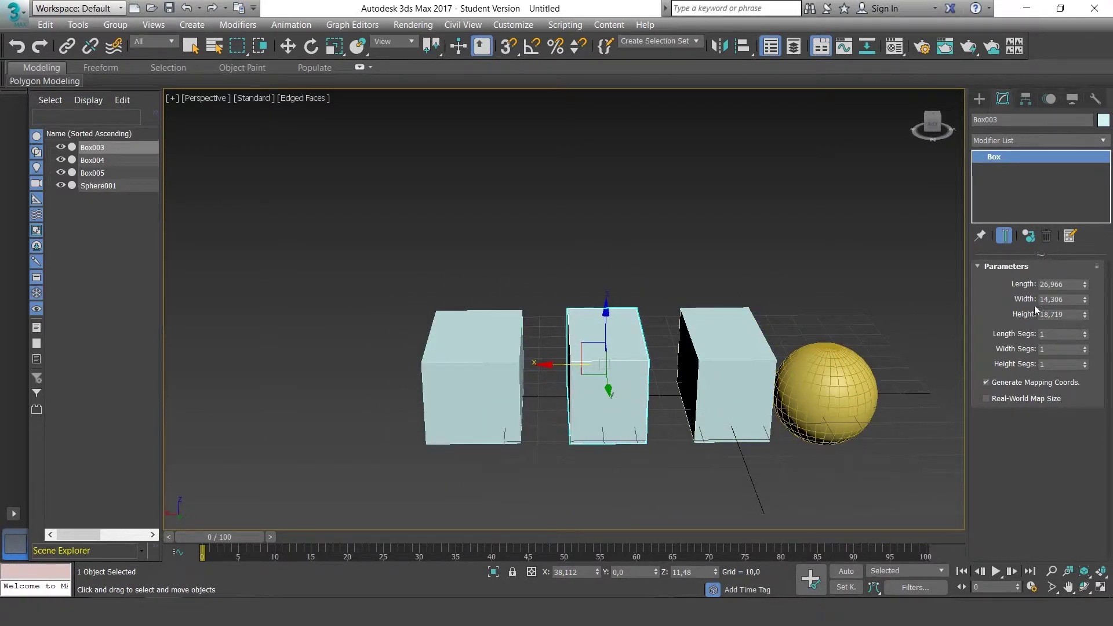
mouse_move(848, 302)
alt+middle_down()
mouse_move(822, 306)
mouse_move(841, 305)
alt+middle_up()
mouse_move(1084, 286)
mouse_down()
mouse_move(1088, 265)
mouse_move(1087, 308)
mouse_move(1088, 297)
mouse_up()
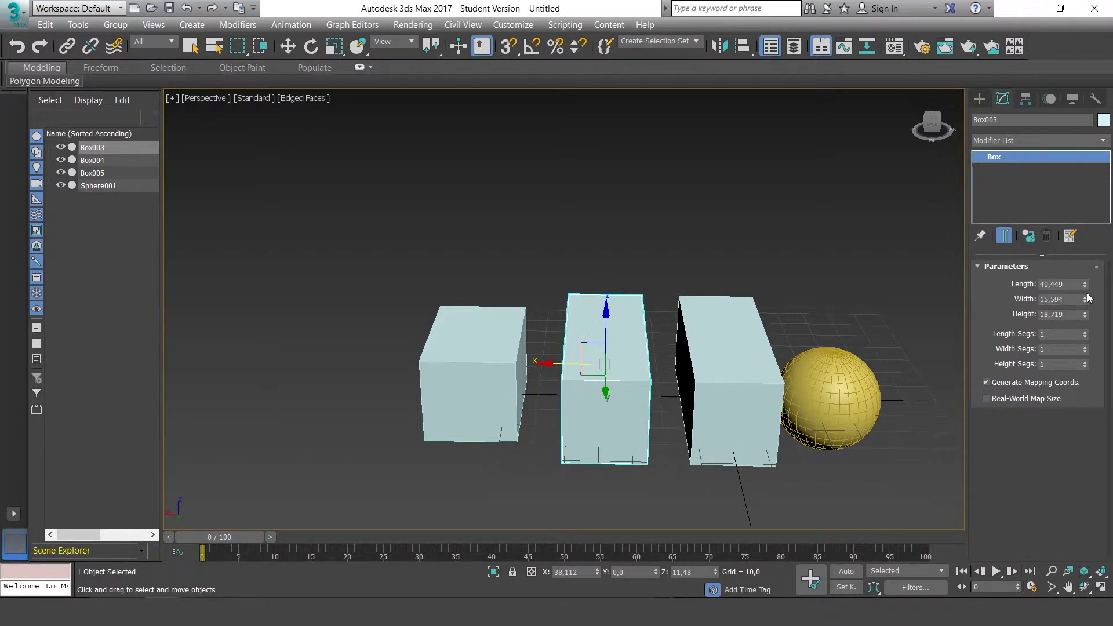
mouse_move(855, 319)
alt+middle_down()
mouse_move(841, 319)
mouse_move(858, 314)
mouse_move(868, 338)
mouse_move(838, 334)
alt+middle_up()
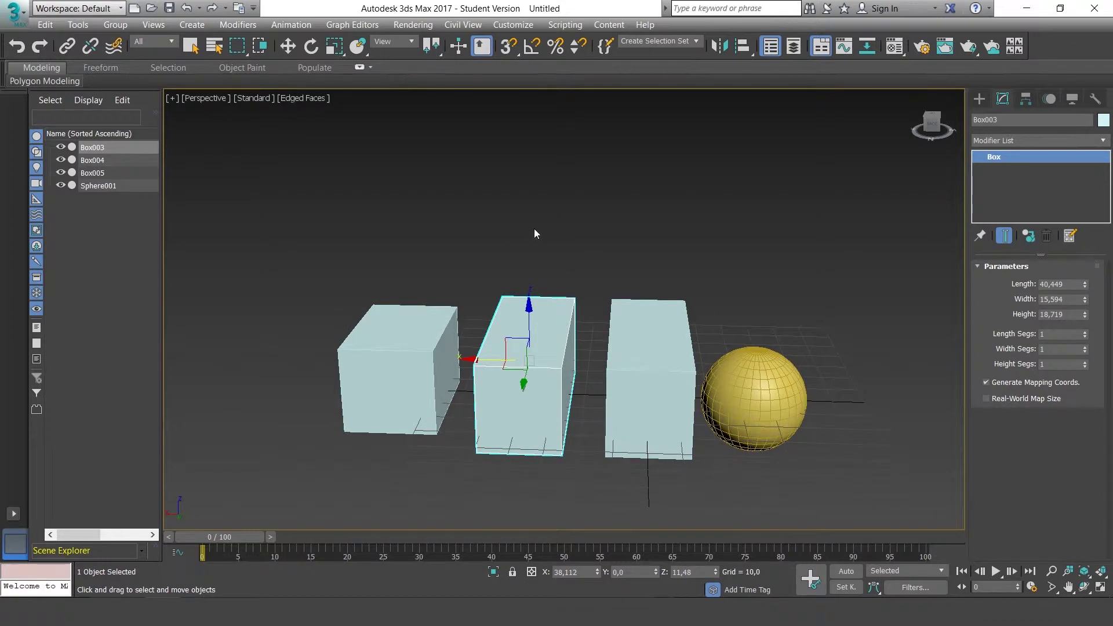
drag(545, 219, 380, 413)
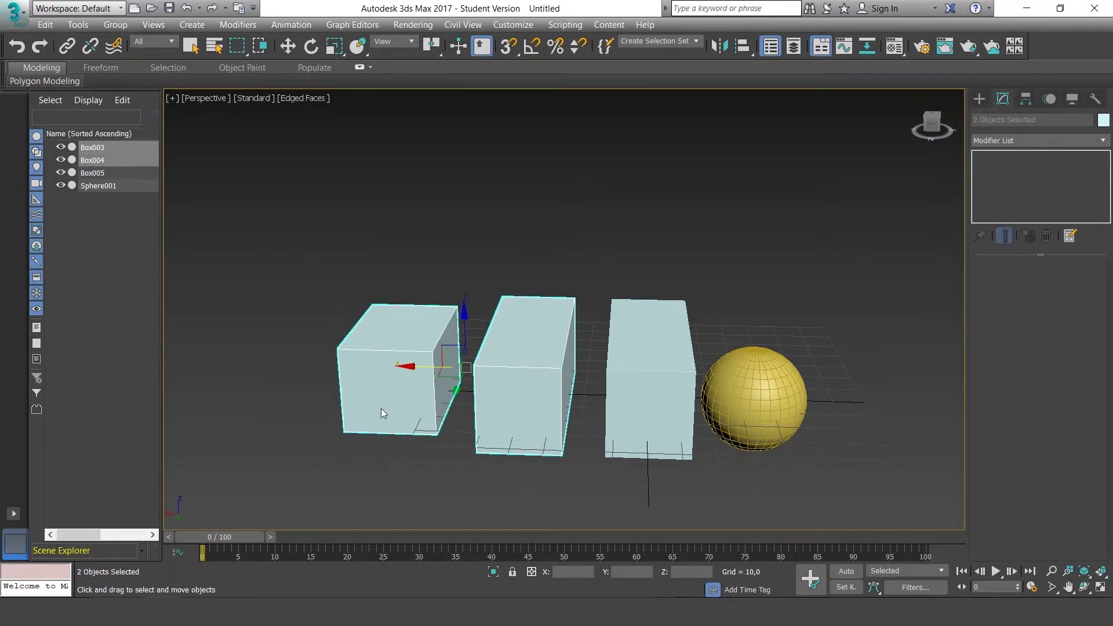
Step: Delete the left and middle boxes and move Box005 onto the sphere
key(Delete)
click(624, 374)
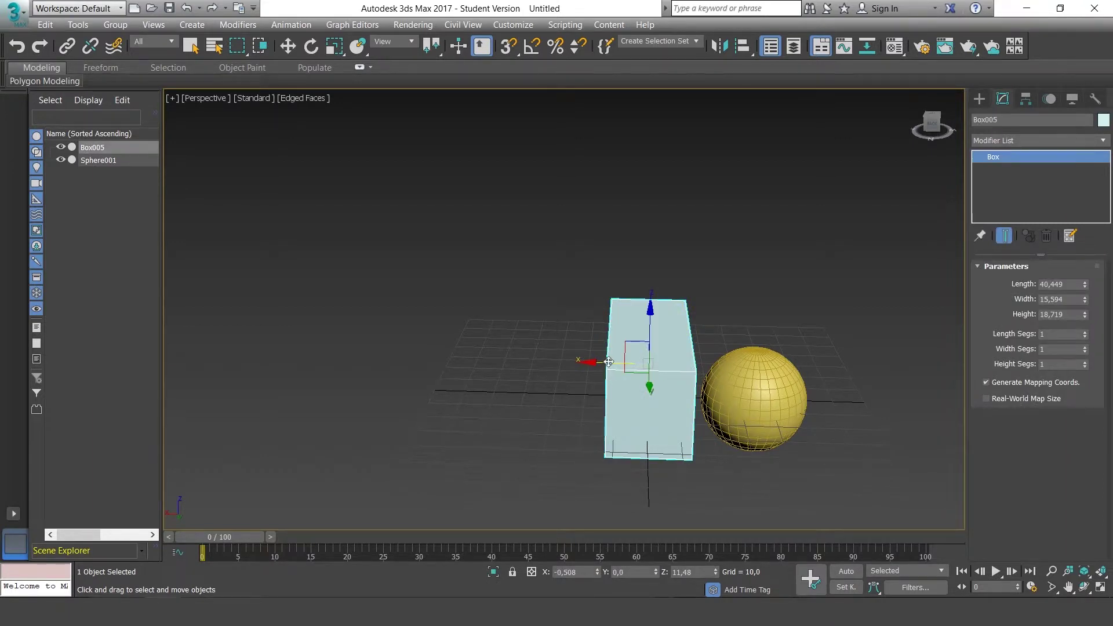
drag(608, 362, 715, 366)
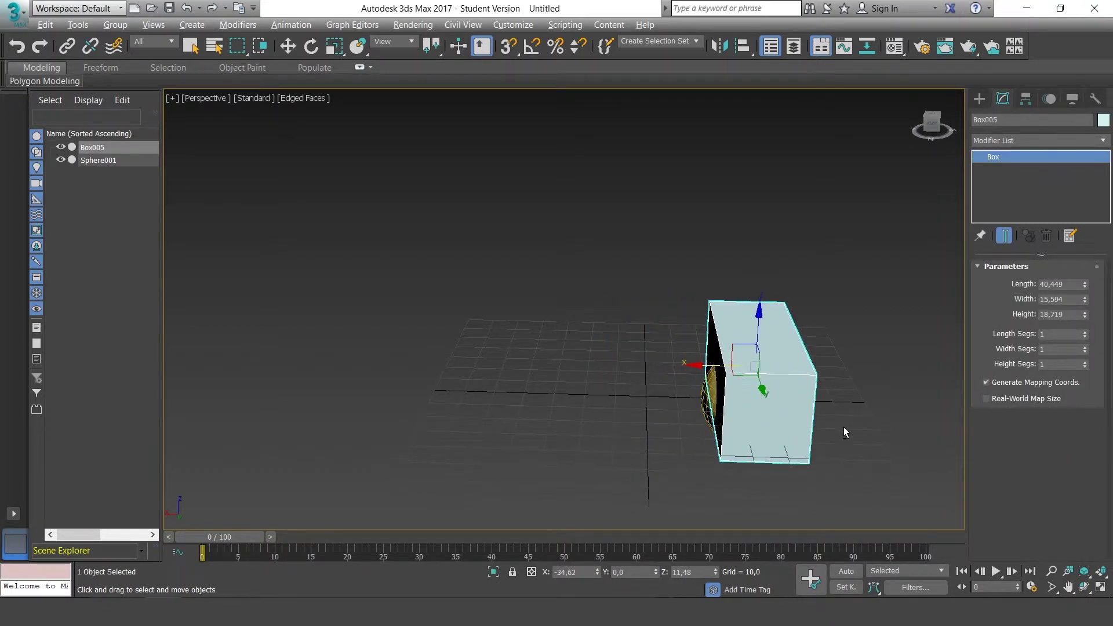
alt+middle_drag(843, 433, 754, 429)
Step: Enlarge Box005 to width 22,767 and height 25,832, lower it around the sphere, and make it see-through
drag(1086, 316, 1087, 279)
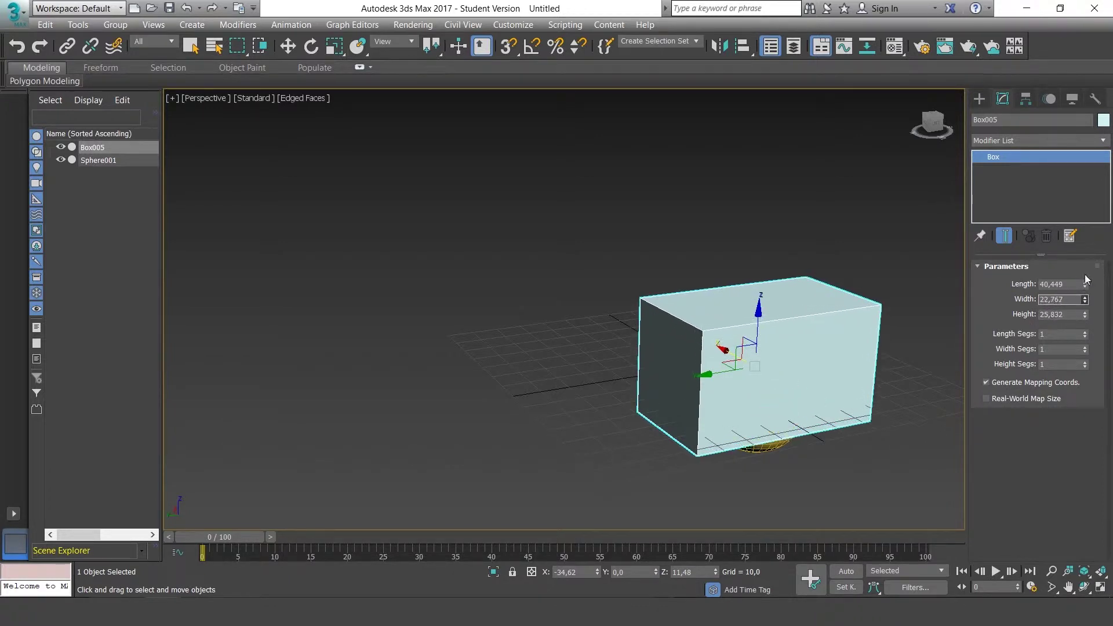
drag(758, 320, 767, 362)
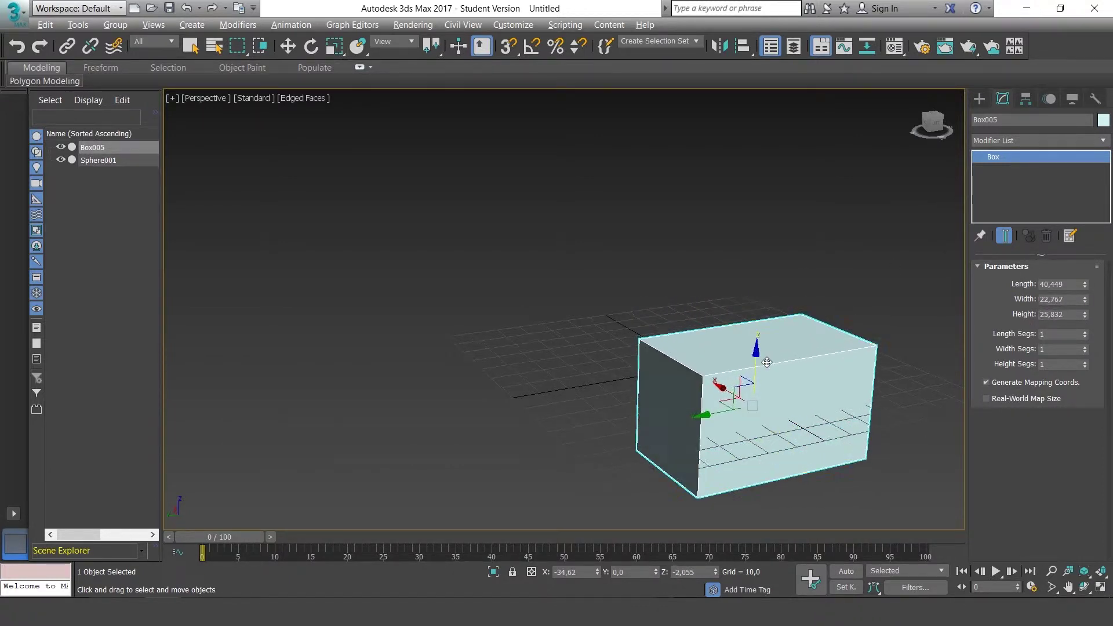
mouse_move(767, 362)
alt+middle_down()
mouse_move(910, 352)
mouse_move(753, 357)
mouse_move(732, 342)
mouse_move(760, 341)
mouse_move(752, 354)
alt+middle_up()
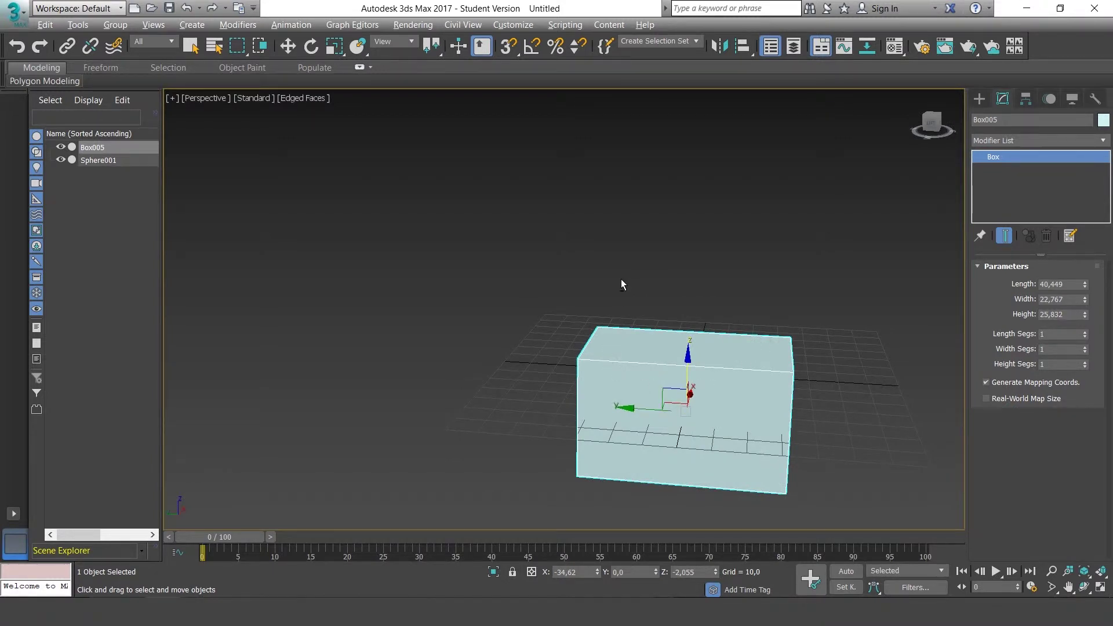
alt+middle_drag(621, 285, 811, 288)
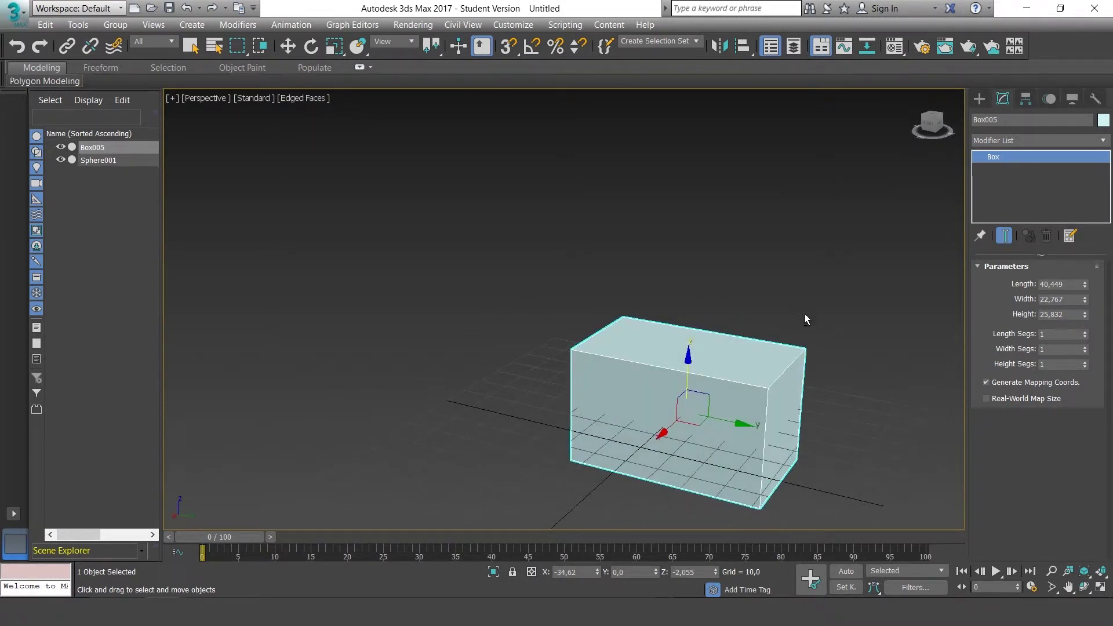
mouse_move(800, 329)
alt+middle_down()
mouse_move(810, 388)
mouse_move(847, 356)
mouse_move(772, 357)
alt+middle_up()
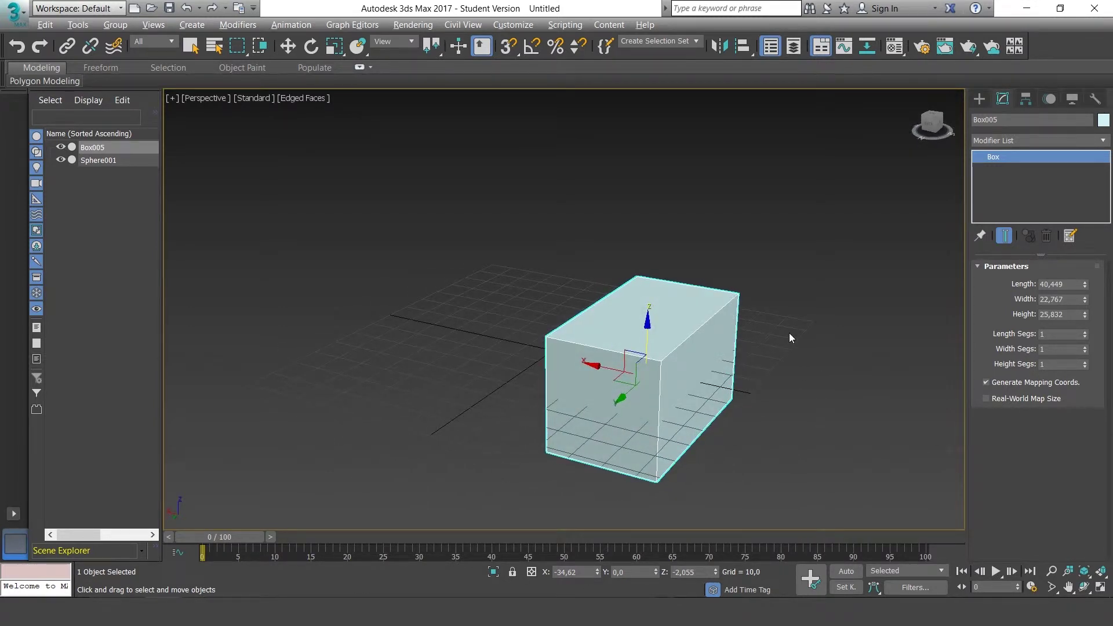
key(alt+x)
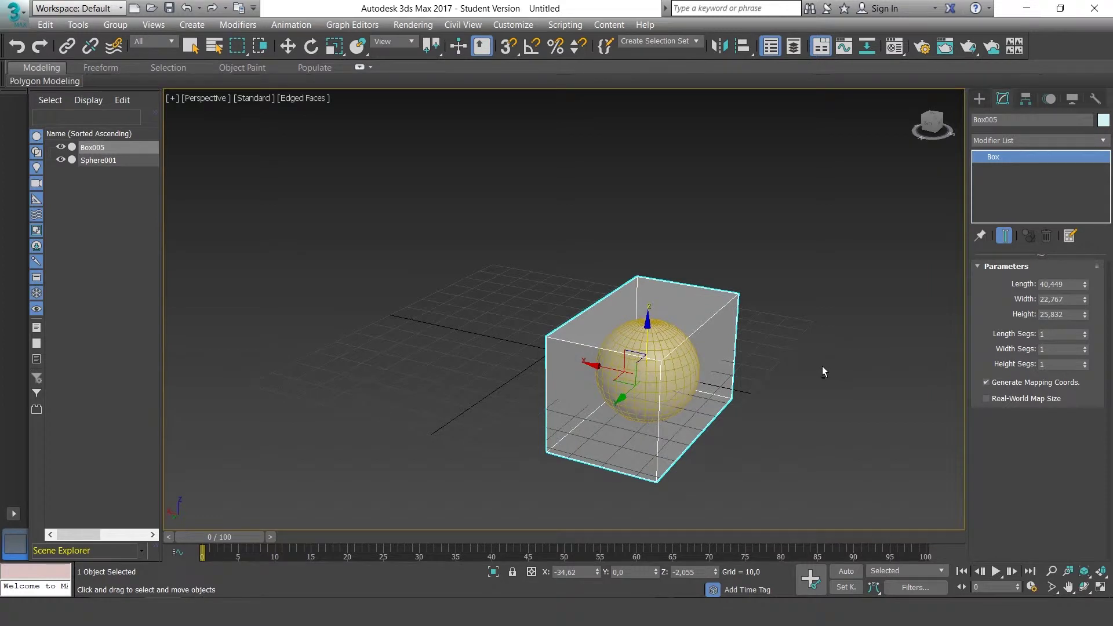
mouse_move(753, 373)
alt+middle_down()
mouse_move(775, 379)
mouse_move(671, 422)
mouse_move(794, 342)
mouse_move(939, 346)
mouse_move(834, 359)
mouse_move(976, 363)
mouse_move(885, 363)
mouse_move(865, 357)
mouse_move(895, 354)
mouse_move(870, 353)
alt+middle_up()
key(alt+x)
key(F3)
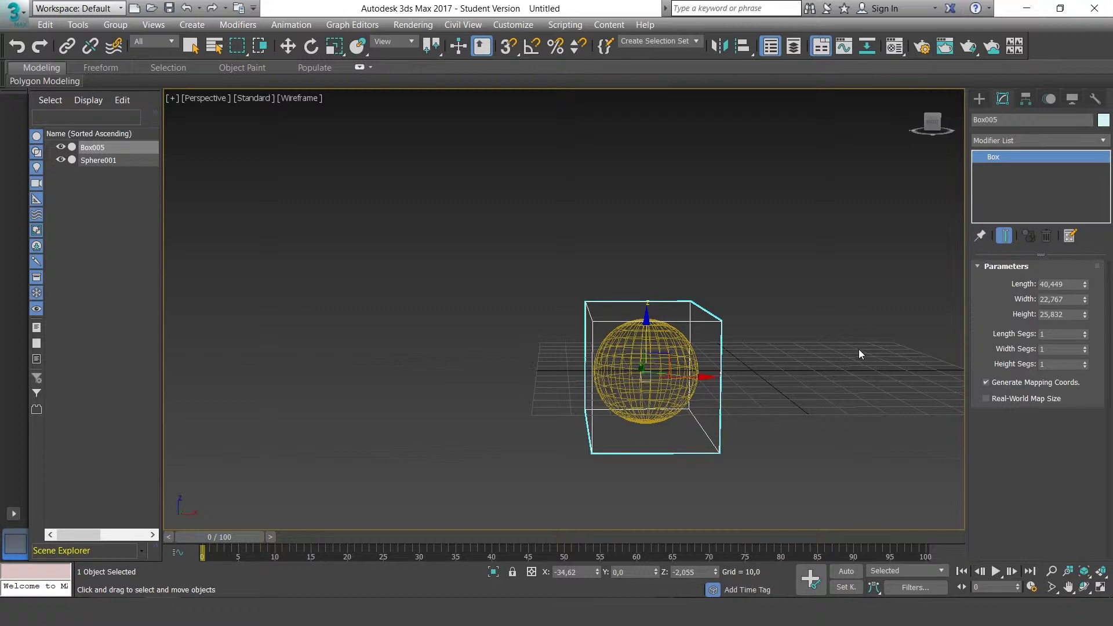
mouse_move(858, 349)
alt+middle_down()
mouse_move(857, 369)
mouse_move(747, 376)
mouse_move(824, 370)
alt+middle_up()
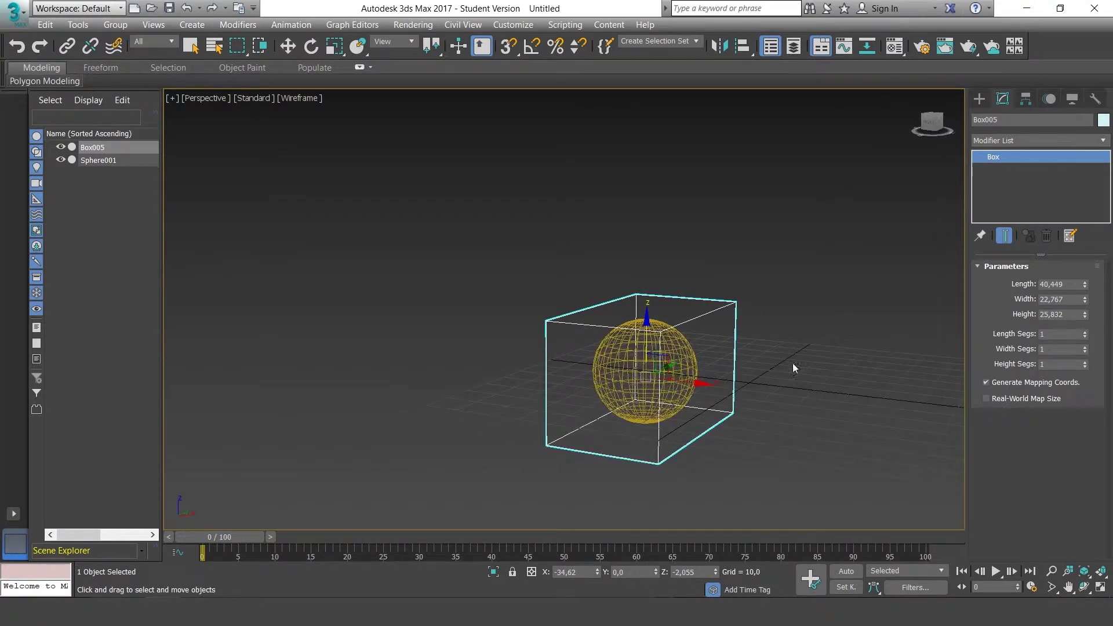
key(F3)
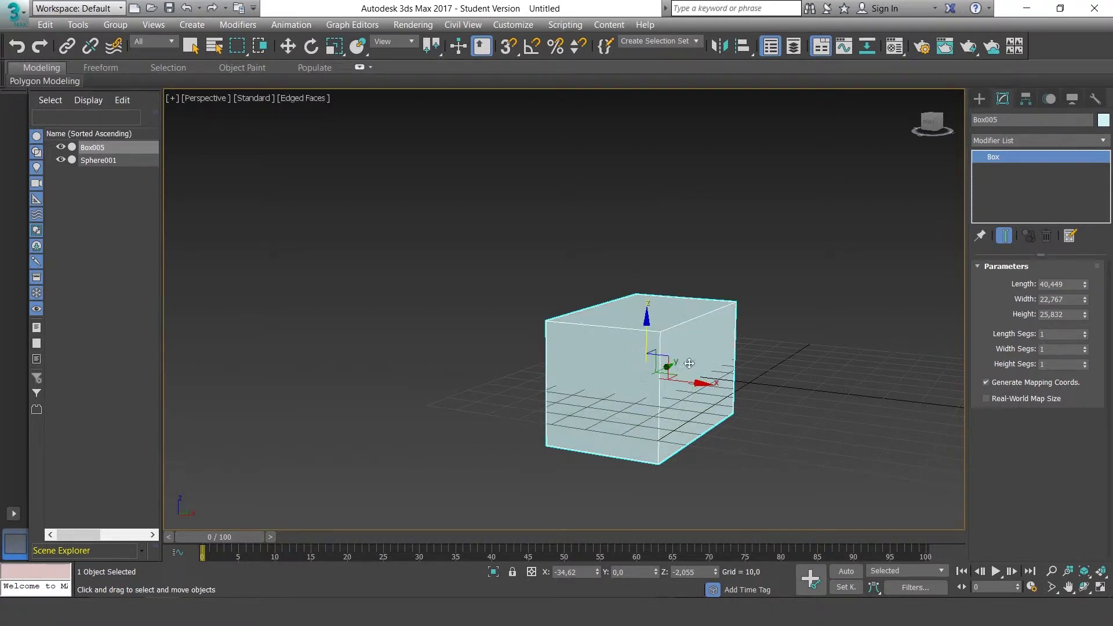
key(alt+x)
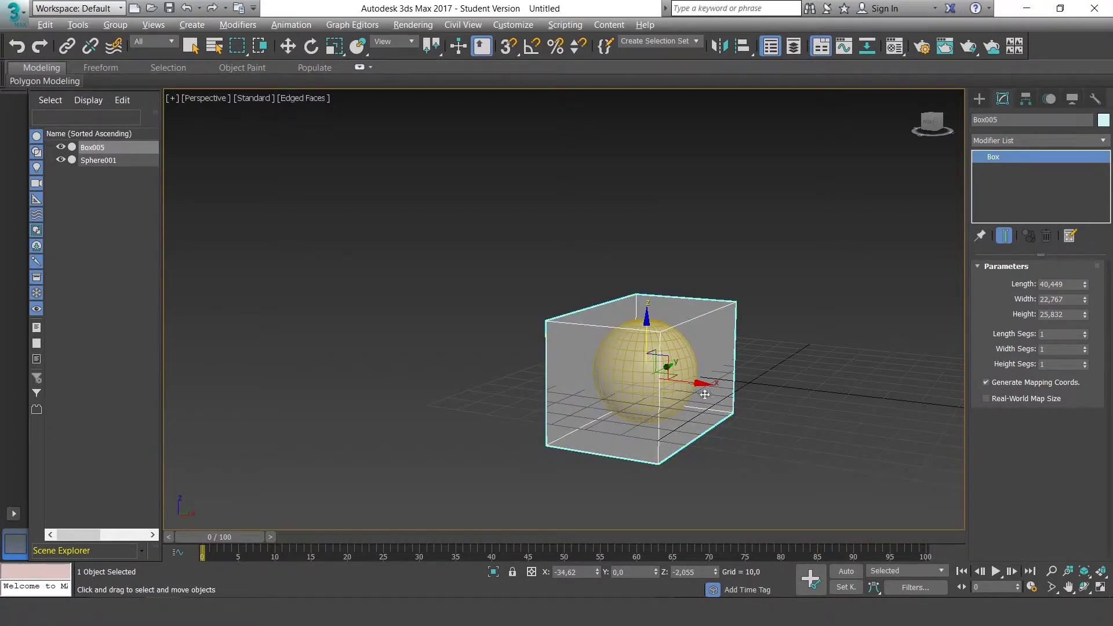
alt+middle_drag(735, 333, 976, 322)
key(alt+x)
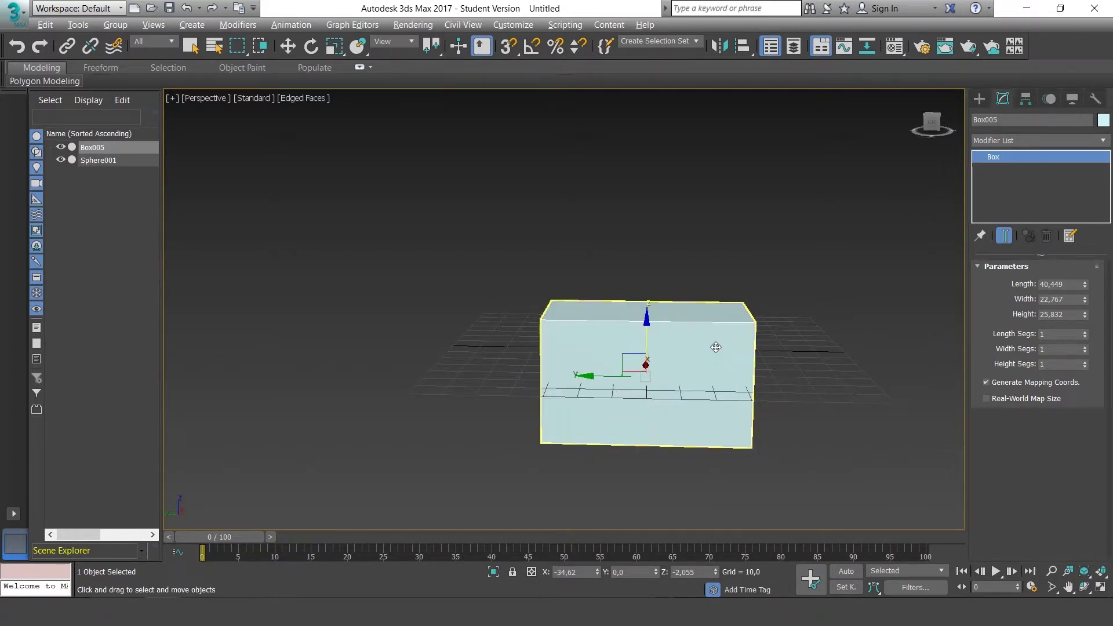
key(alt+x)
alt+middle_drag(830, 359, 640, 364)
alt+middle_drag(803, 352, 877, 346)
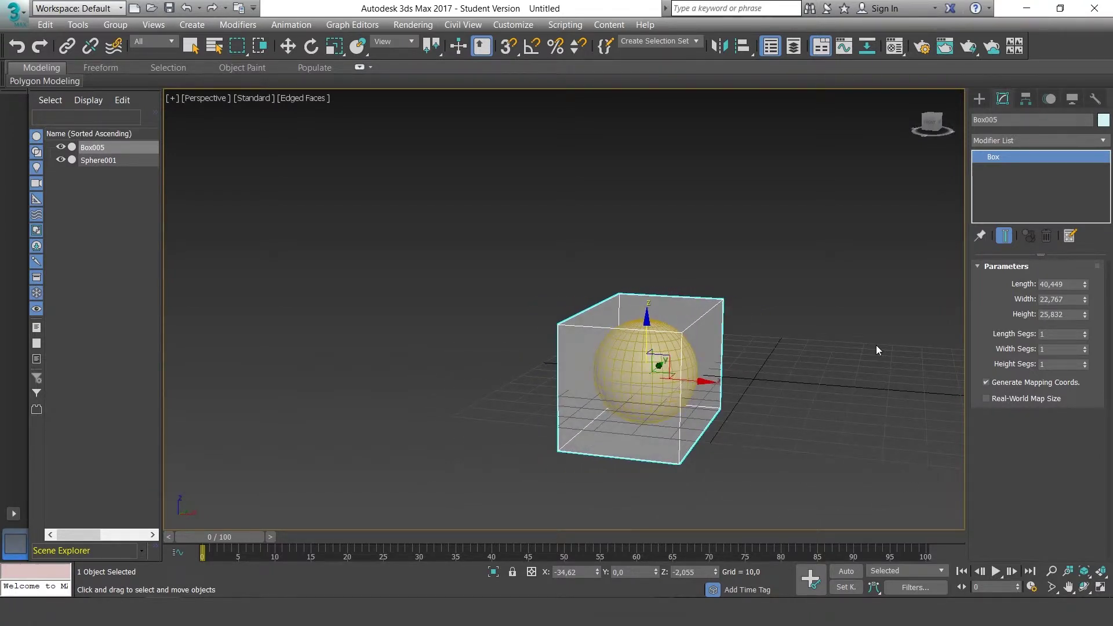
mouse_move(813, 349)
alt+middle_down()
mouse_move(823, 349)
mouse_move(798, 345)
mouse_move(856, 348)
alt+middle_up()
key(alt+x)
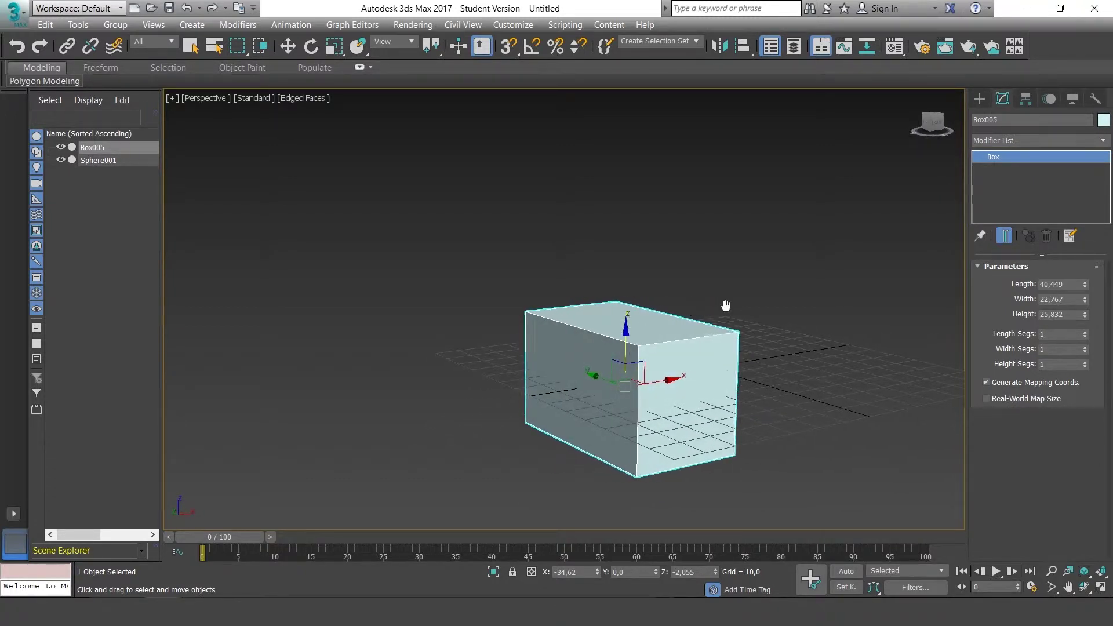
alt+middle_drag(725, 303, 707, 316)
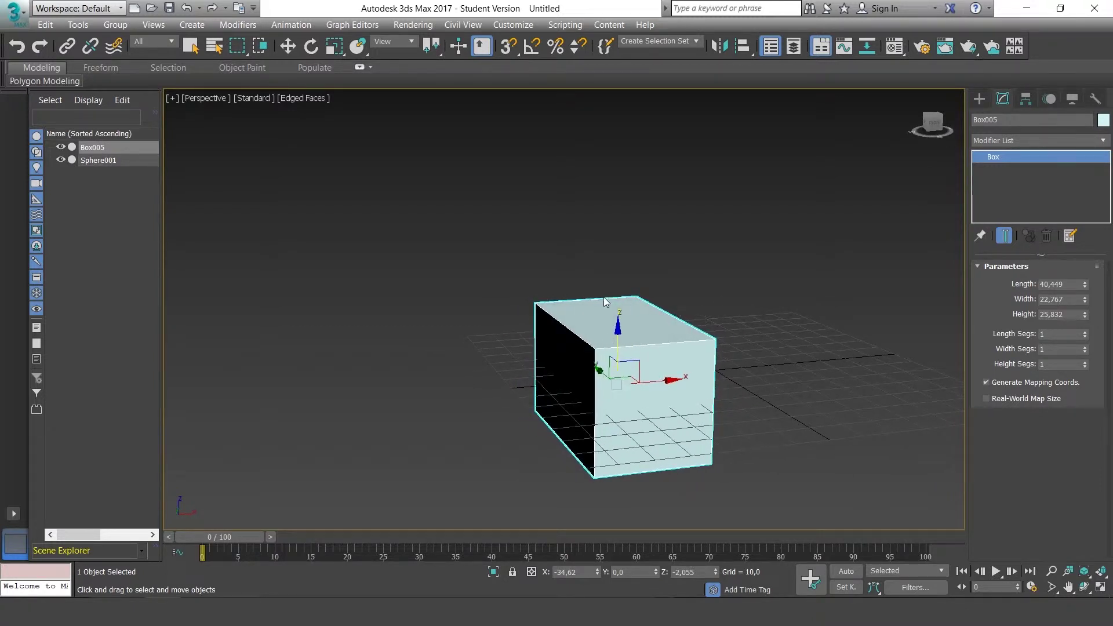
right_click(92, 148)
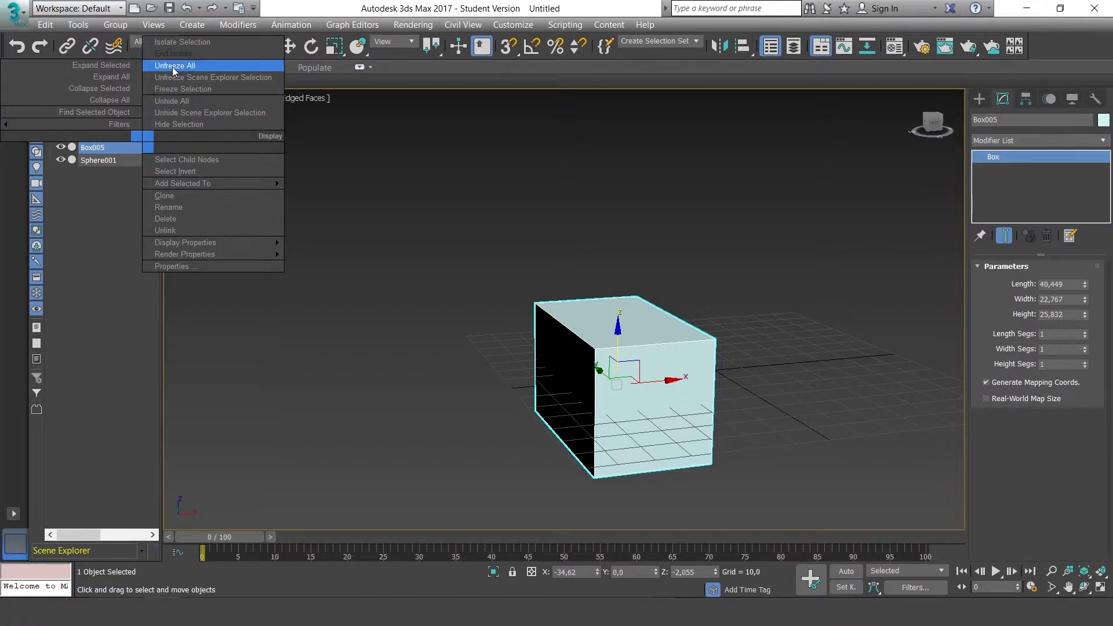
click(181, 123)
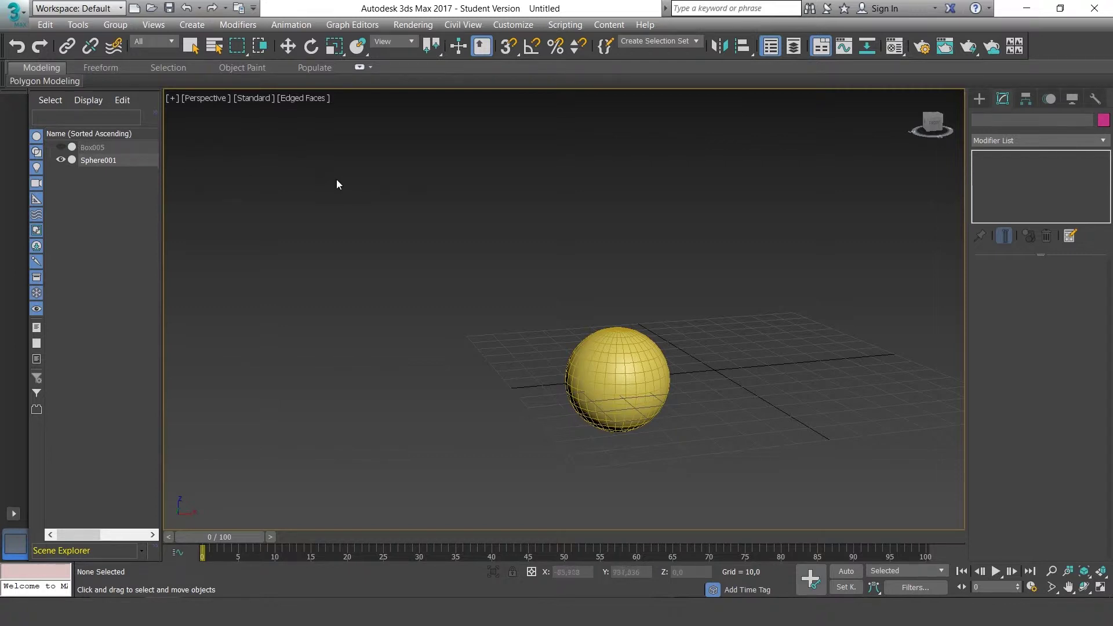
click(62, 147)
click(61, 147)
click(61, 148)
click(61, 147)
mouse_move(912, 352)
alt+middle_down()
mouse_move(860, 357)
mouse_move(930, 352)
mouse_move(827, 338)
mouse_move(772, 346)
mouse_move(833, 336)
mouse_move(804, 341)
mouse_move(807, 331)
mouse_move(745, 334)
alt+middle_up()
click(620, 348)
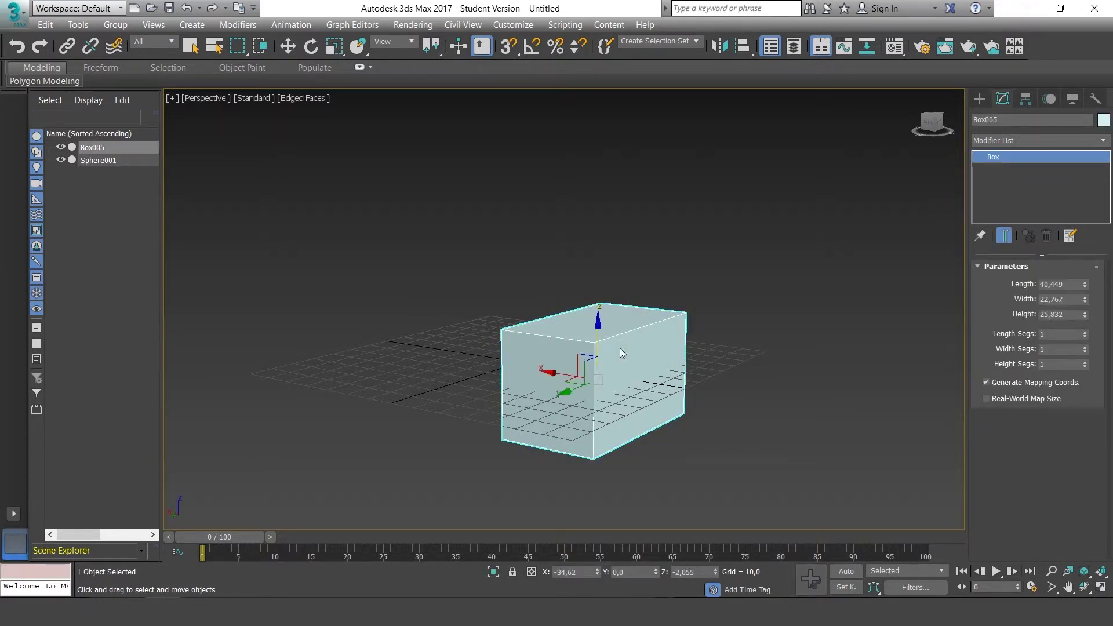
Step: Freeze Box005 through its Object Properties
right_click(620, 348)
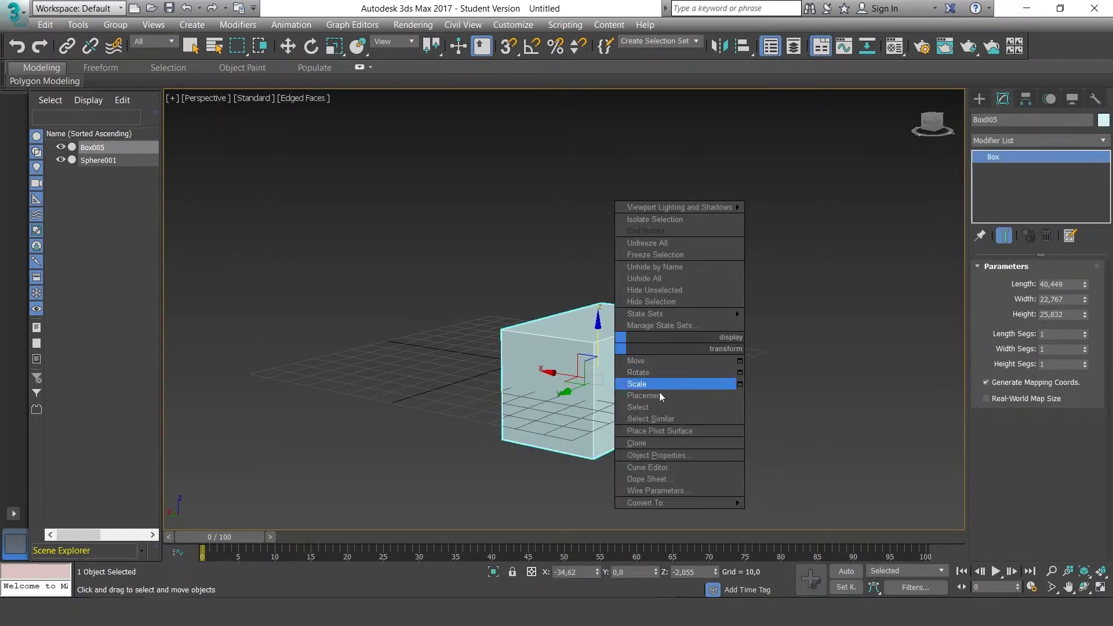
click(664, 455)
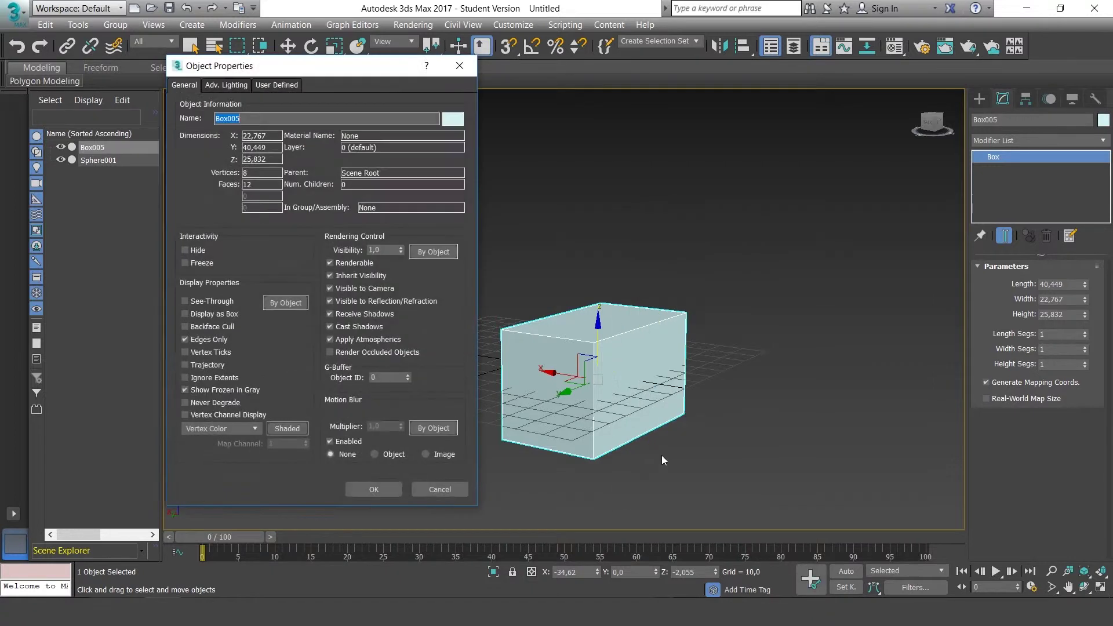
drag(343, 70, 573, 64)
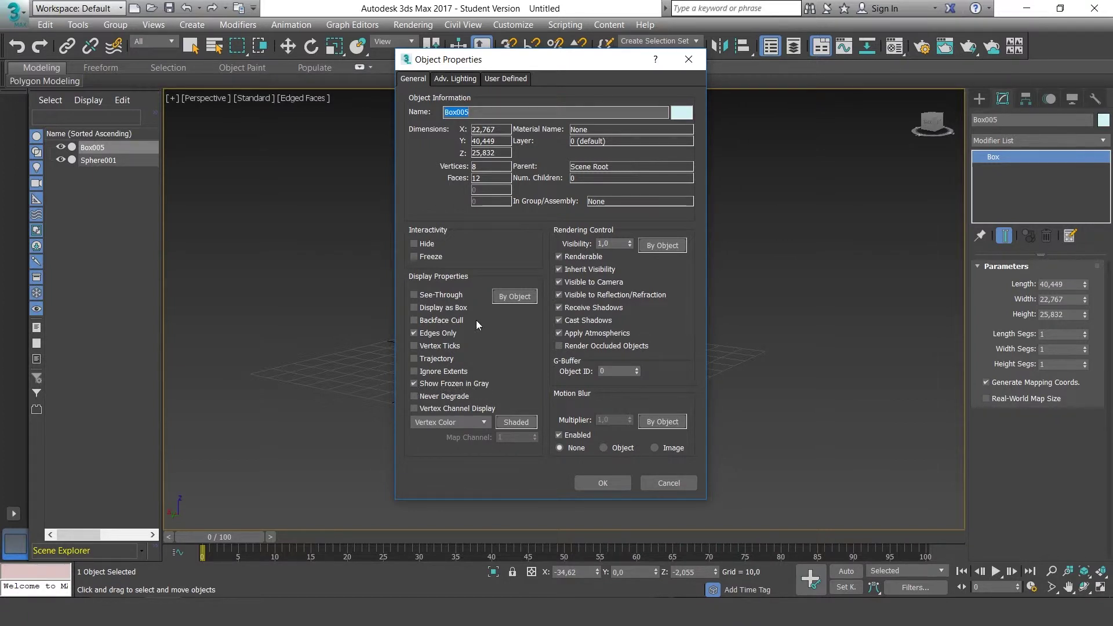
mouse_move(575, 64)
mouse_down()
mouse_move(333, 76)
mouse_move(457, 66)
mouse_up()
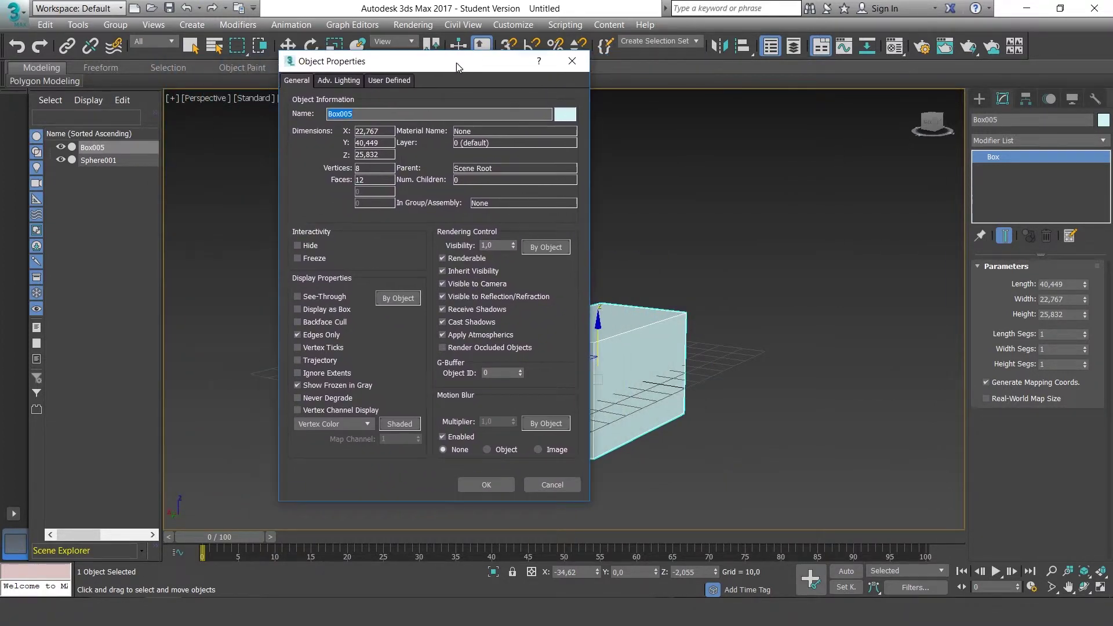
click(314, 259)
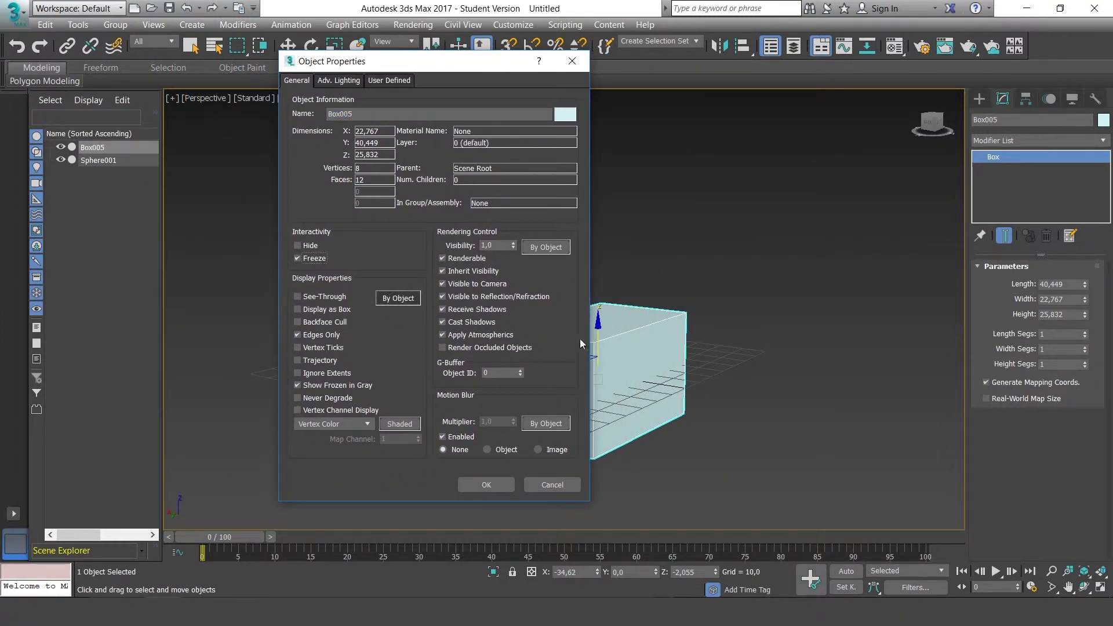
click(486, 485)
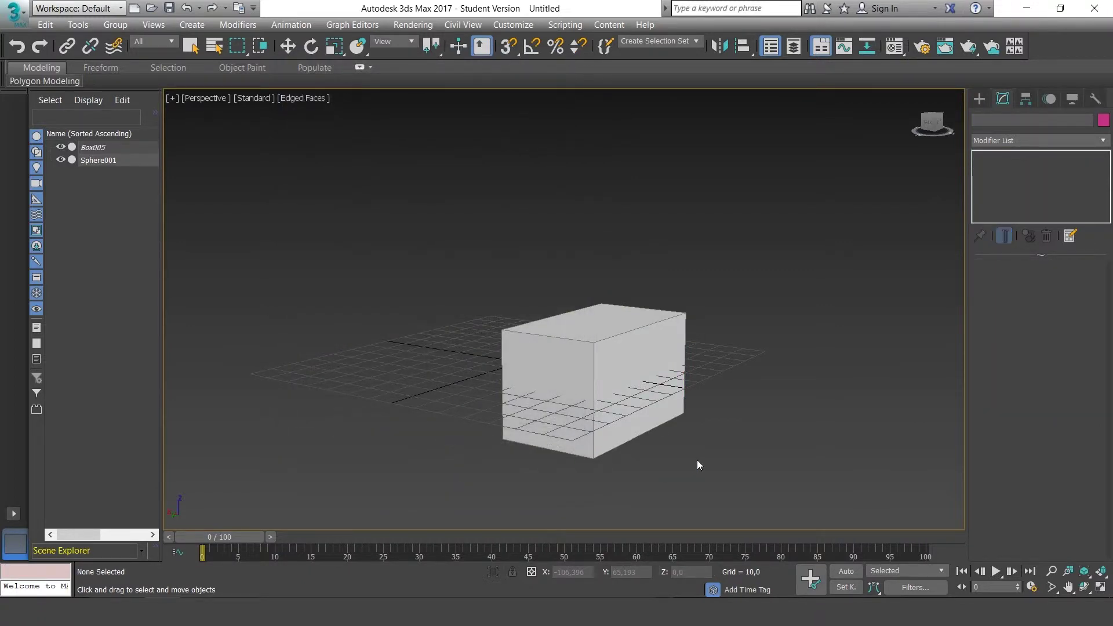
Step: Region-select the sphere inside the frozen box and orbit around to check it
mouse_move(738, 405)
alt+middle_down()
mouse_move(516, 434)
mouse_move(487, 413)
mouse_move(618, 418)
mouse_move(669, 402)
alt+middle_up()
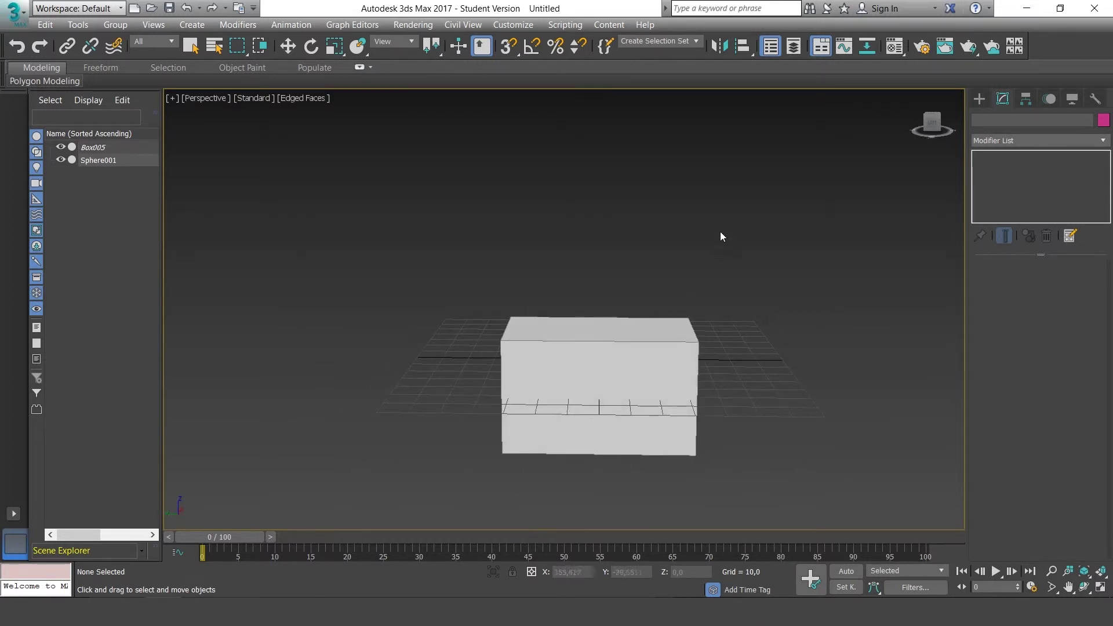
drag(441, 492, 442, 493)
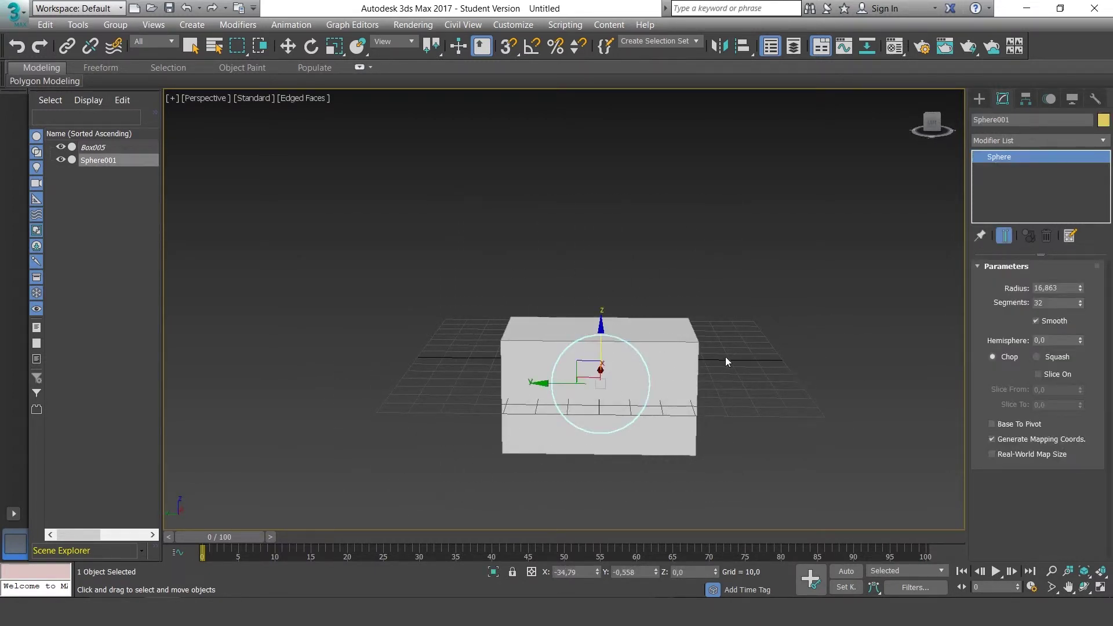
mouse_move(726, 356)
alt+middle_down()
mouse_move(718, 371)
mouse_move(807, 372)
alt+middle_up()
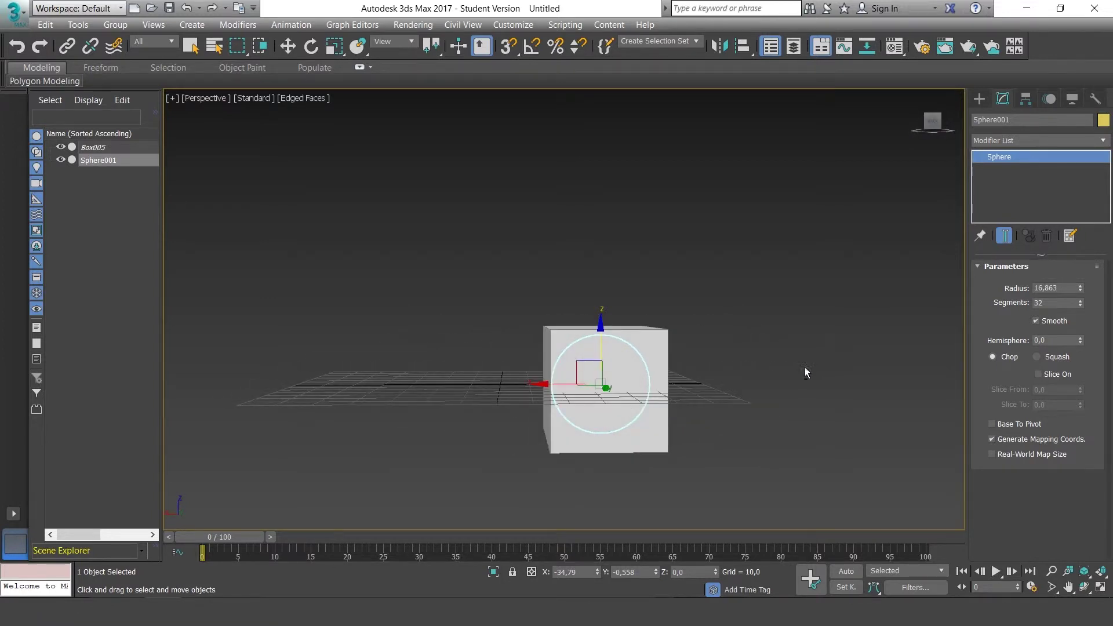
mouse_move(638, 358)
alt+middle_down()
mouse_move(753, 346)
mouse_move(669, 359)
mouse_move(642, 342)
alt+middle_up()
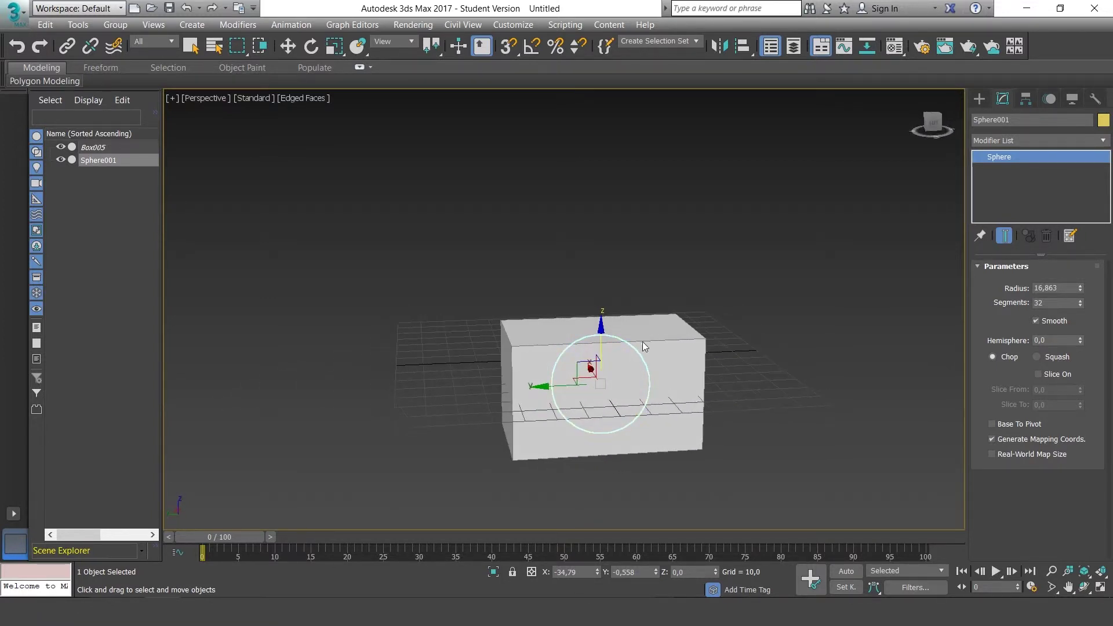
mouse_move(725, 346)
alt+middle_down()
mouse_move(736, 377)
mouse_move(684, 378)
mouse_move(787, 370)
alt+middle_up()
mouse_move(688, 347)
alt+middle_down()
mouse_move(839, 346)
mouse_move(728, 363)
mouse_move(684, 345)
mouse_move(671, 371)
mouse_move(813, 357)
mouse_move(718, 370)
mouse_move(699, 357)
mouse_move(619, 364)
mouse_move(720, 353)
mouse_move(713, 377)
mouse_move(760, 371)
mouse_move(735, 343)
mouse_move(739, 360)
mouse_move(771, 364)
alt+middle_up()
Step: Turn off Show Frozen in Gray in Box005's Object Properties
click(696, 355)
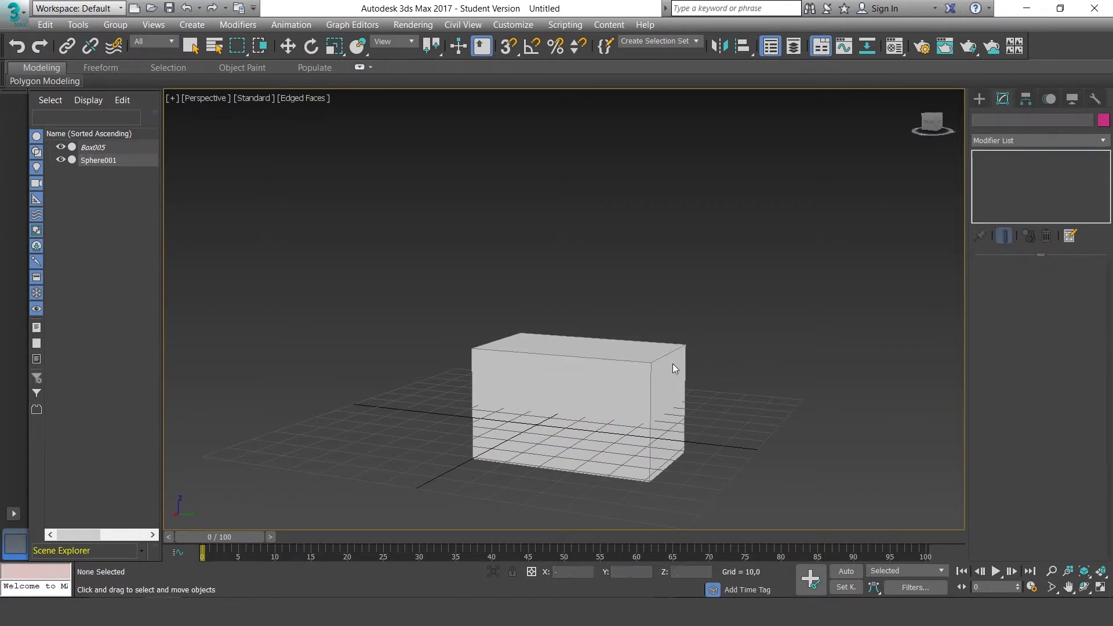
click(103, 150)
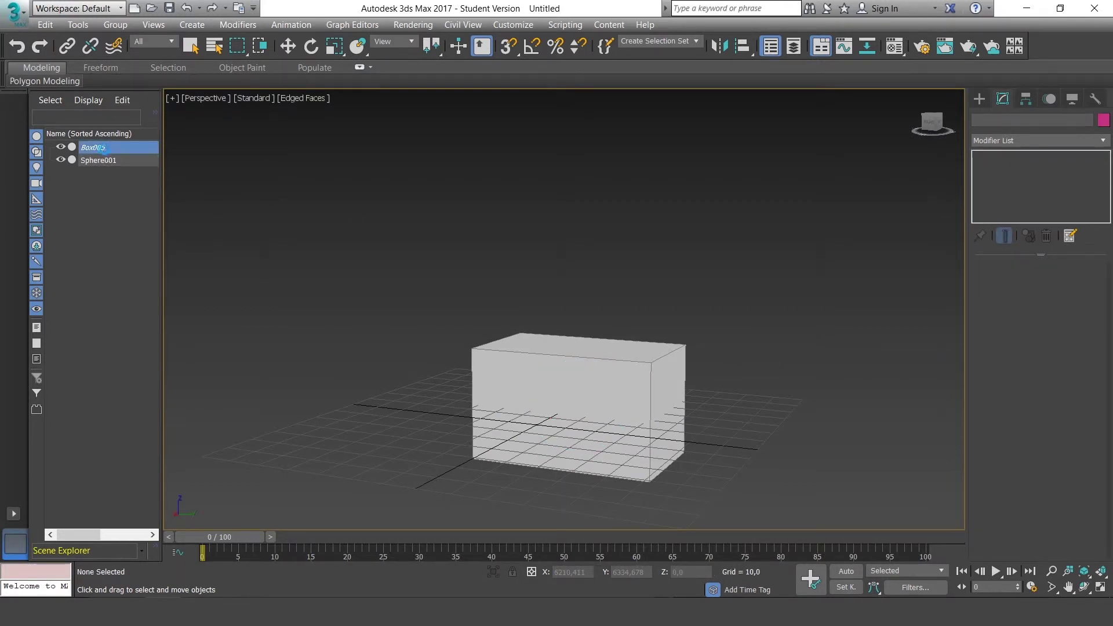
right_click(144, 145)
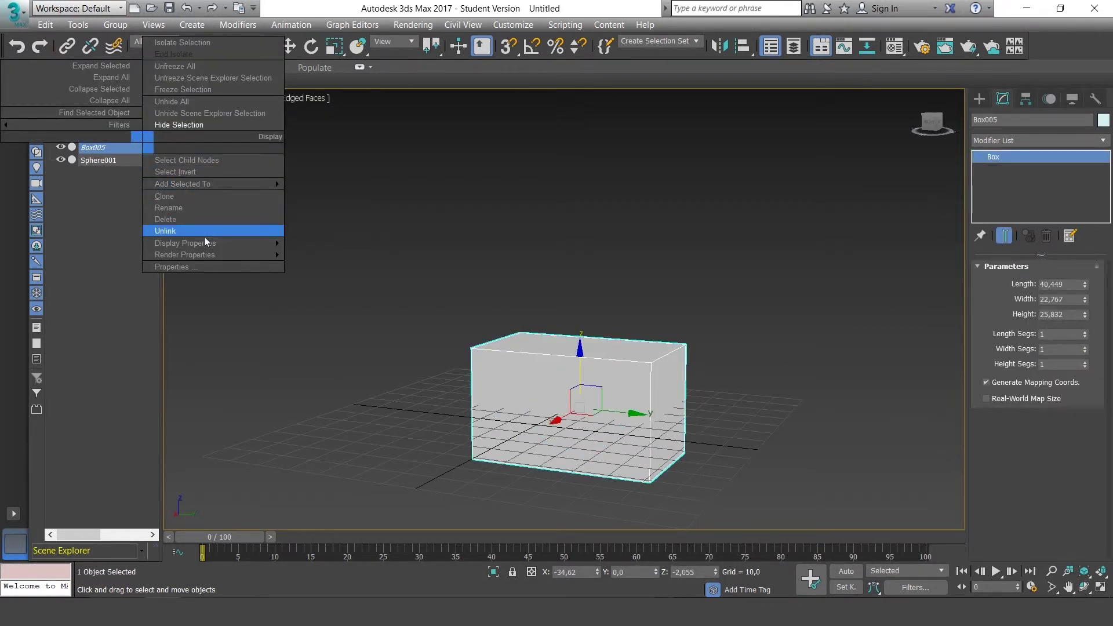
click(276, 267)
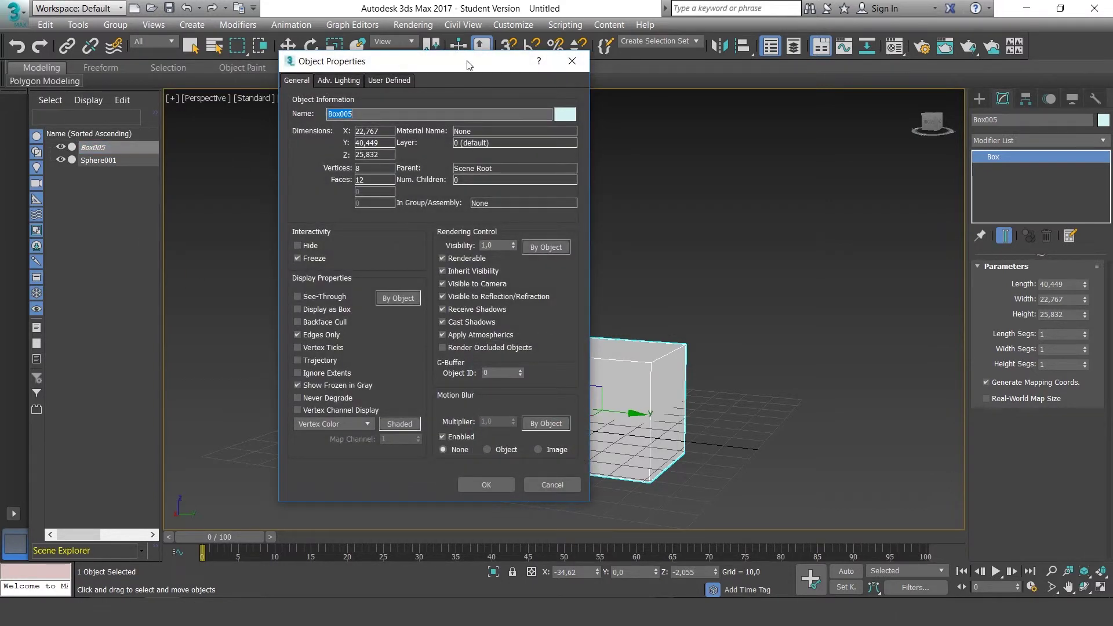
drag(467, 65, 561, 74)
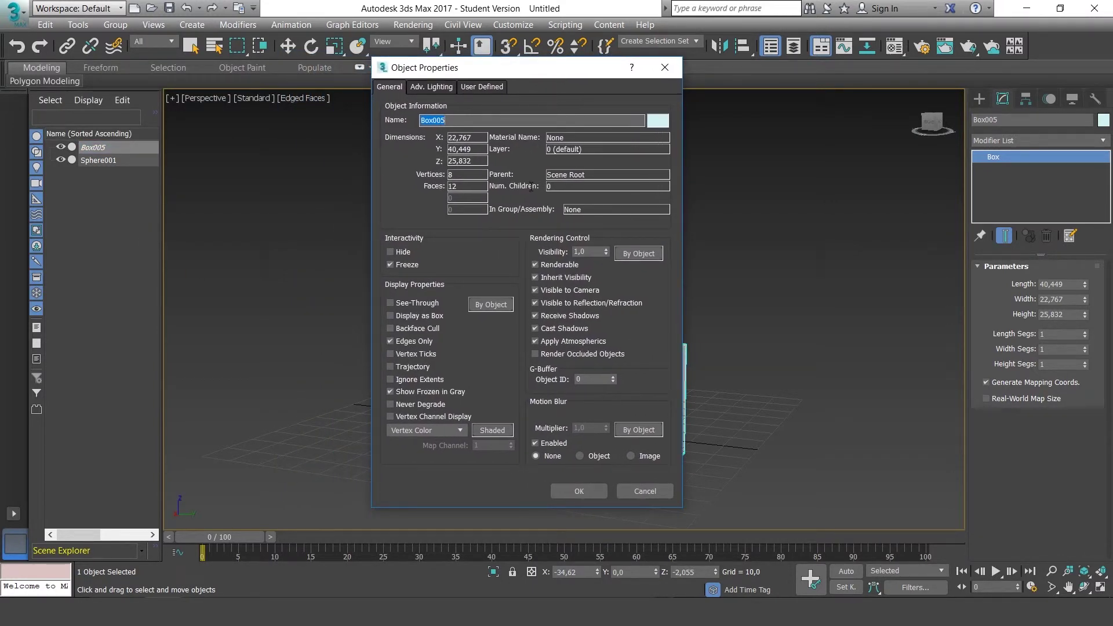
click(415, 392)
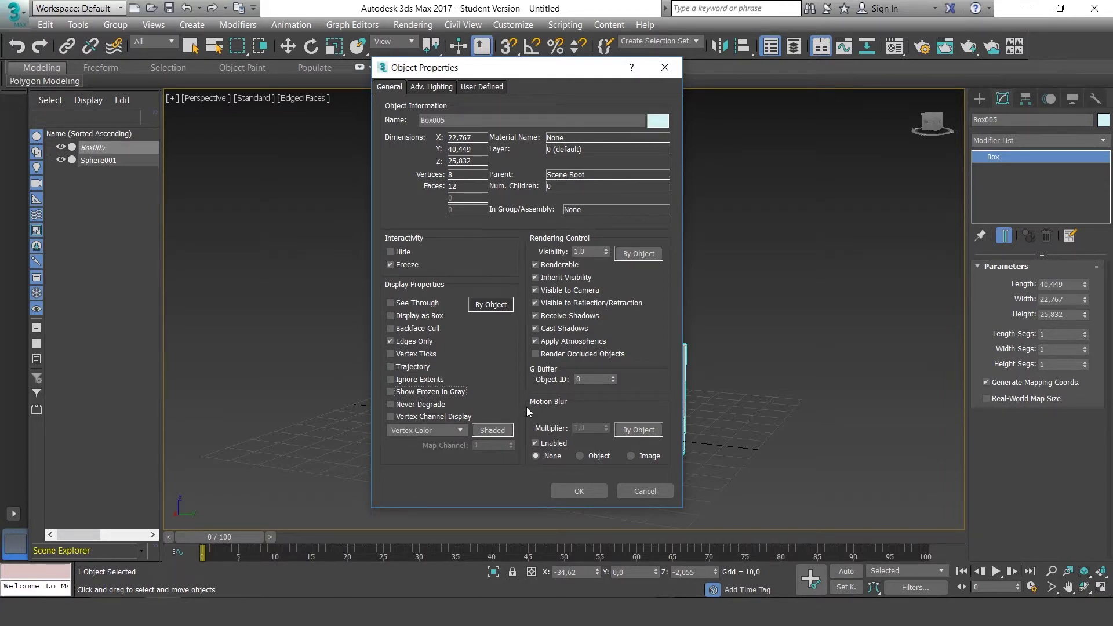
click(580, 491)
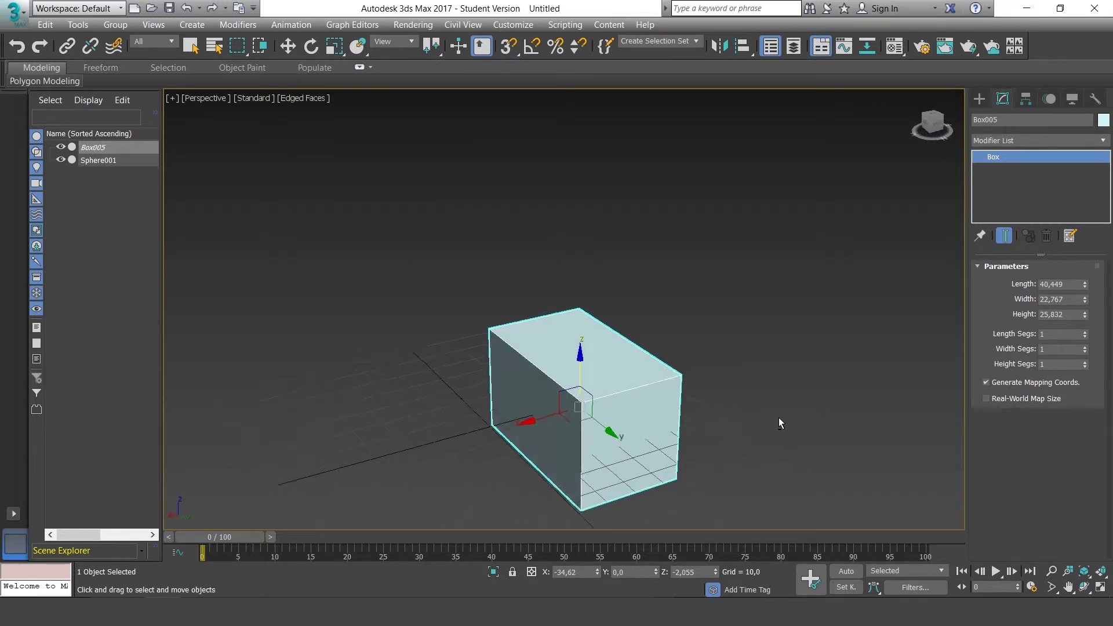
mouse_move(778, 418)
alt+middle_down()
mouse_move(708, 429)
mouse_move(642, 405)
mouse_move(624, 384)
mouse_move(655, 391)
alt+middle_up()
click(708, 263)
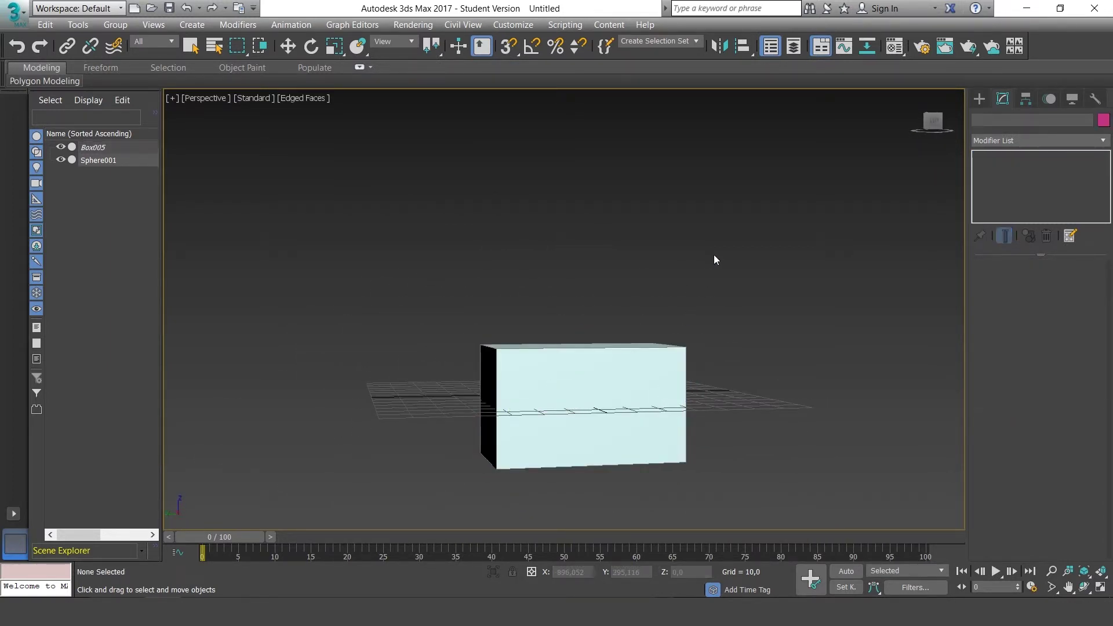
mouse_move(714, 255)
alt+middle_down()
mouse_move(743, 276)
mouse_move(725, 285)
alt+middle_up()
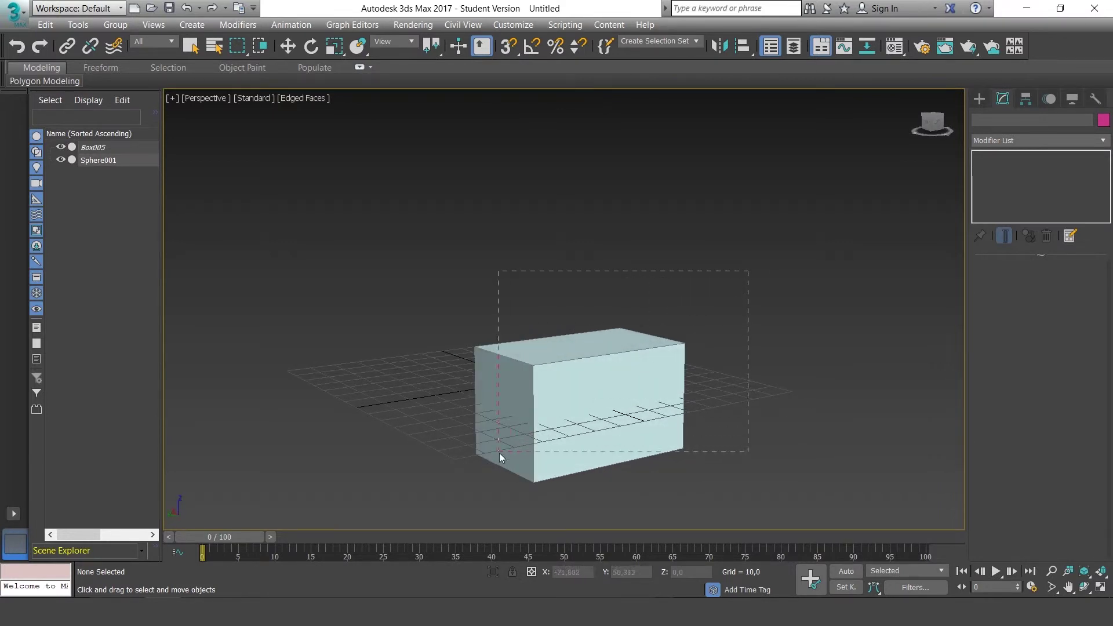
drag(499, 453, 499, 453)
mouse_move(738, 353)
alt+middle_down()
mouse_move(641, 384)
mouse_move(686, 365)
mouse_move(725, 317)
mouse_move(799, 313)
alt+middle_up()
click(688, 364)
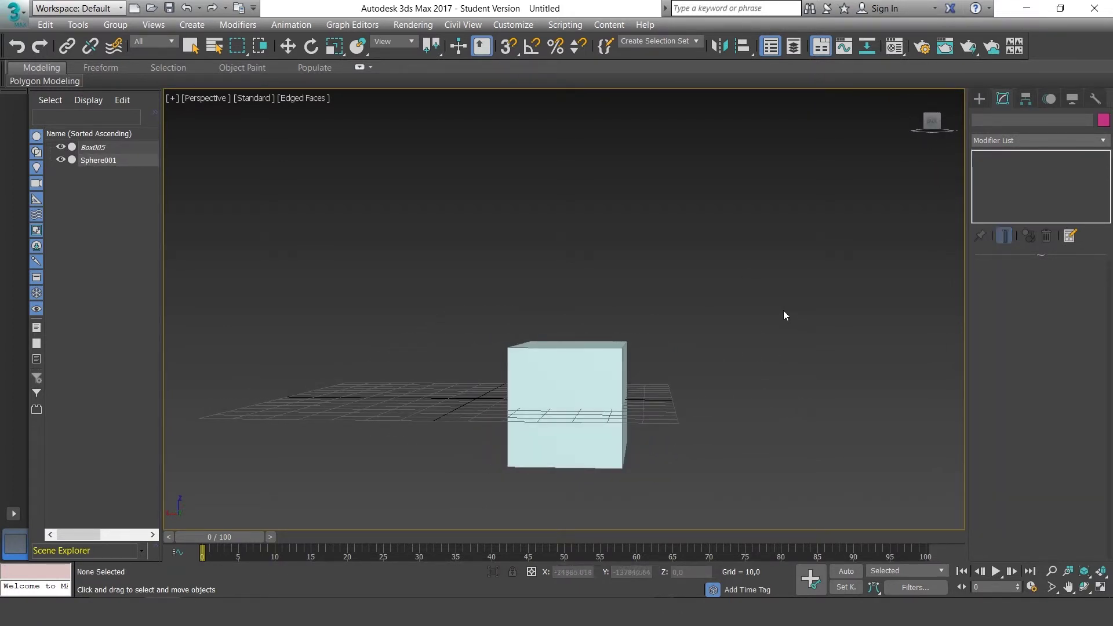
alt+middle_drag(732, 319, 777, 329)
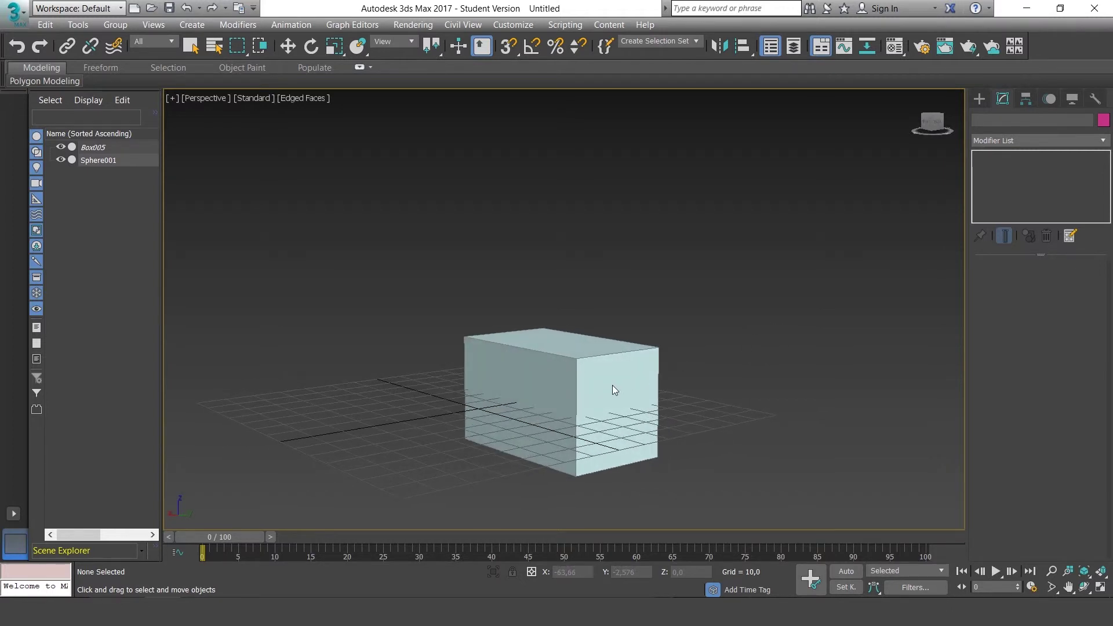
mouse_move(613, 385)
alt+middle_down()
mouse_move(687, 334)
mouse_move(622, 341)
mouse_move(712, 330)
mouse_move(681, 344)
alt+middle_up()
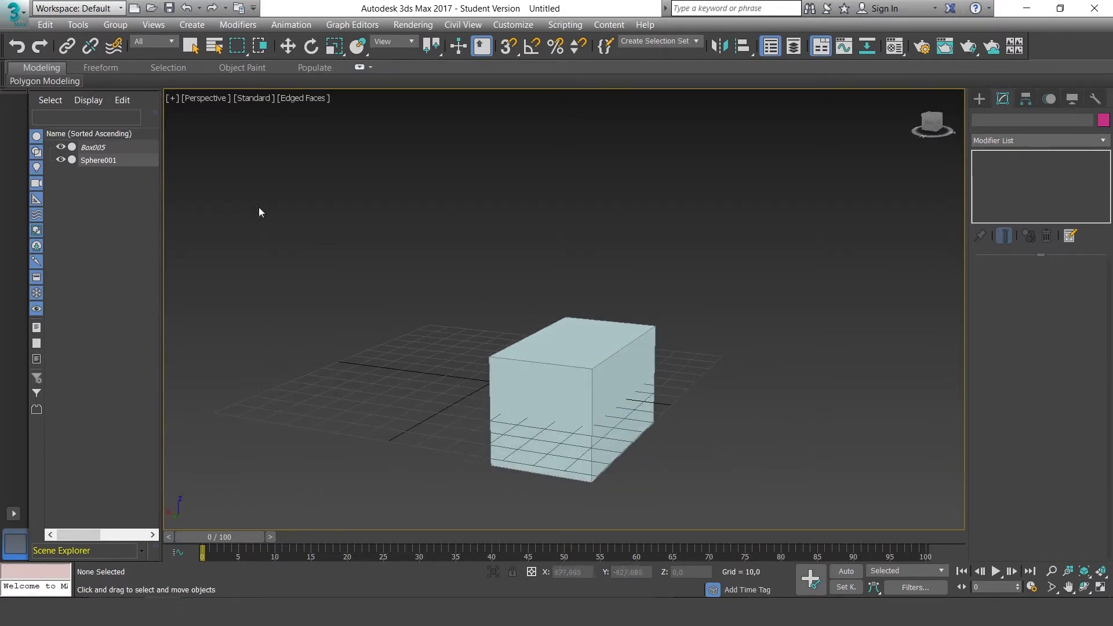
click(104, 149)
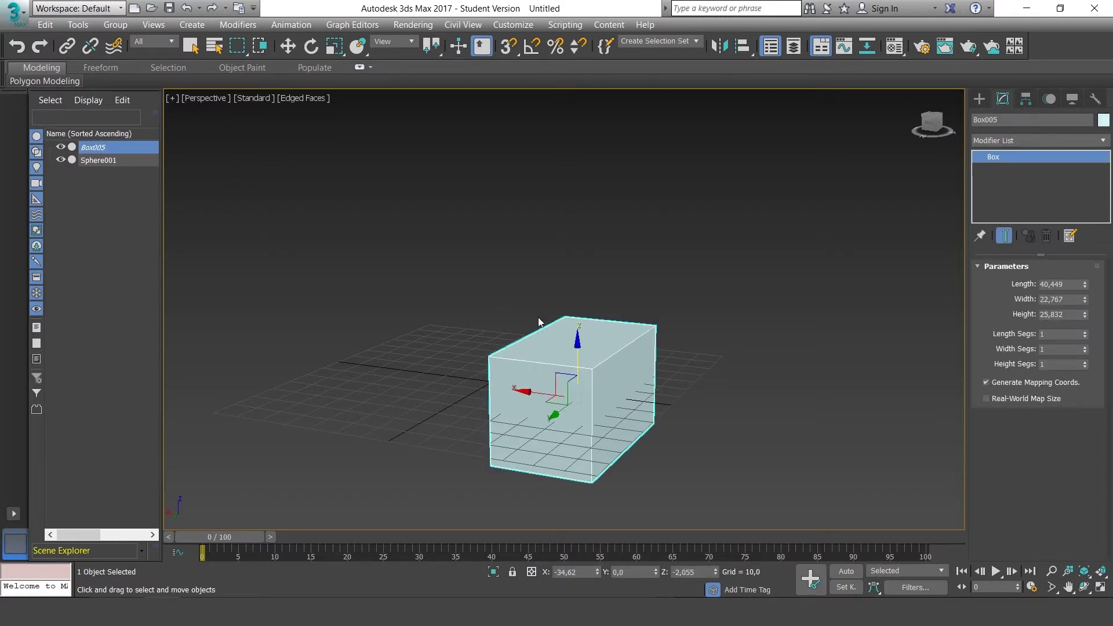
alt+middle_drag(538, 321, 656, 315)
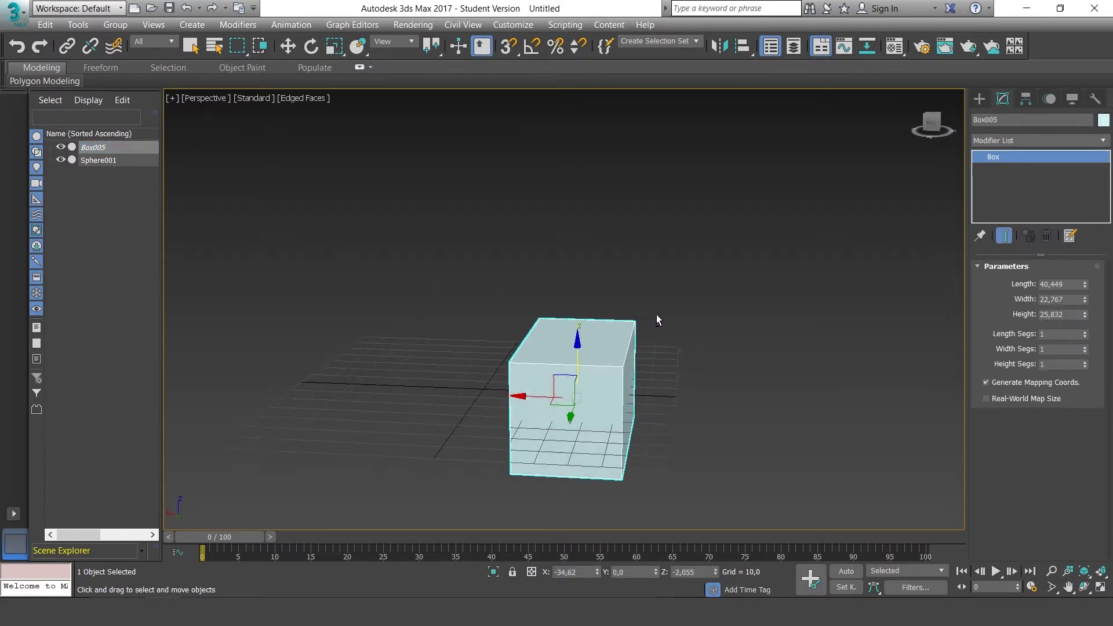
Step: Set the Create panel to Standard Primitives and pick the Box tool
click(980, 99)
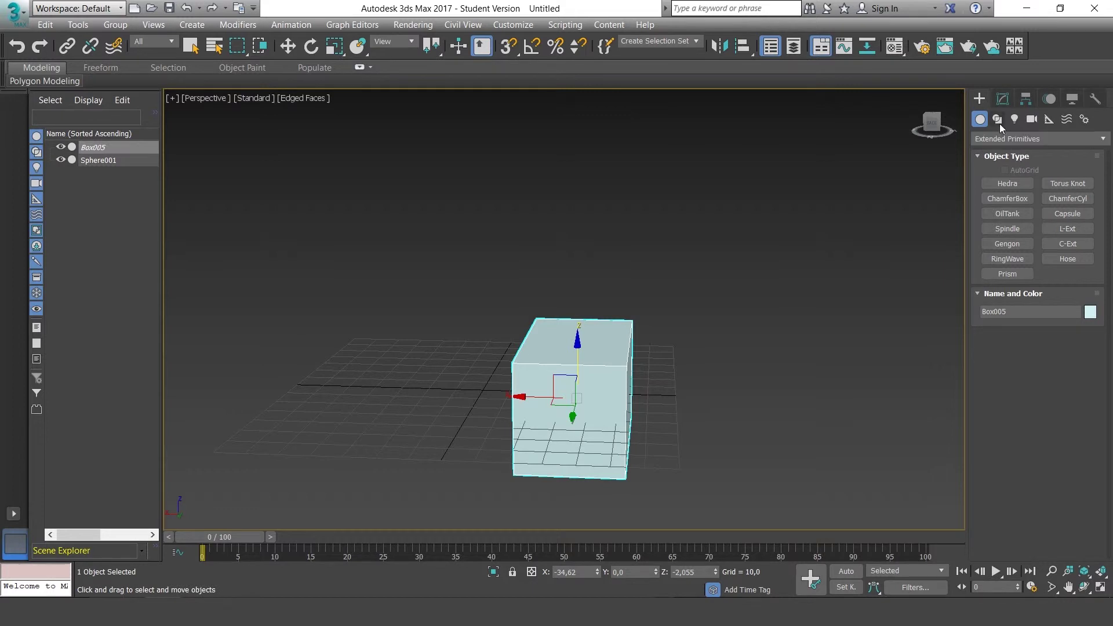
click(1009, 140)
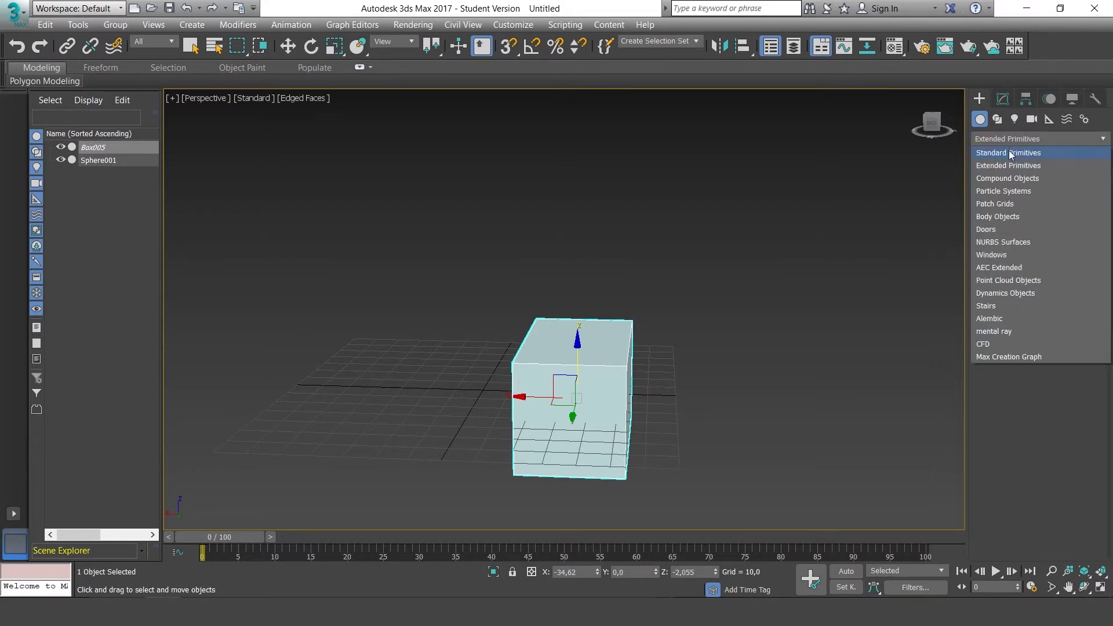
click(1038, 77)
alt+middle_drag(633, 330, 933, 193)
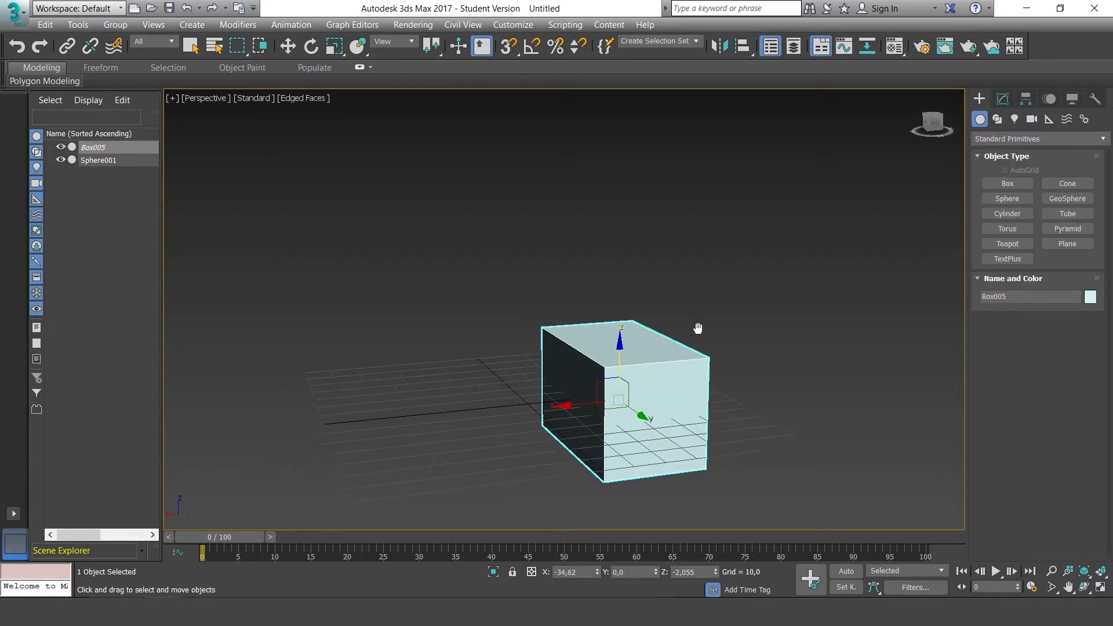
click(1009, 183)
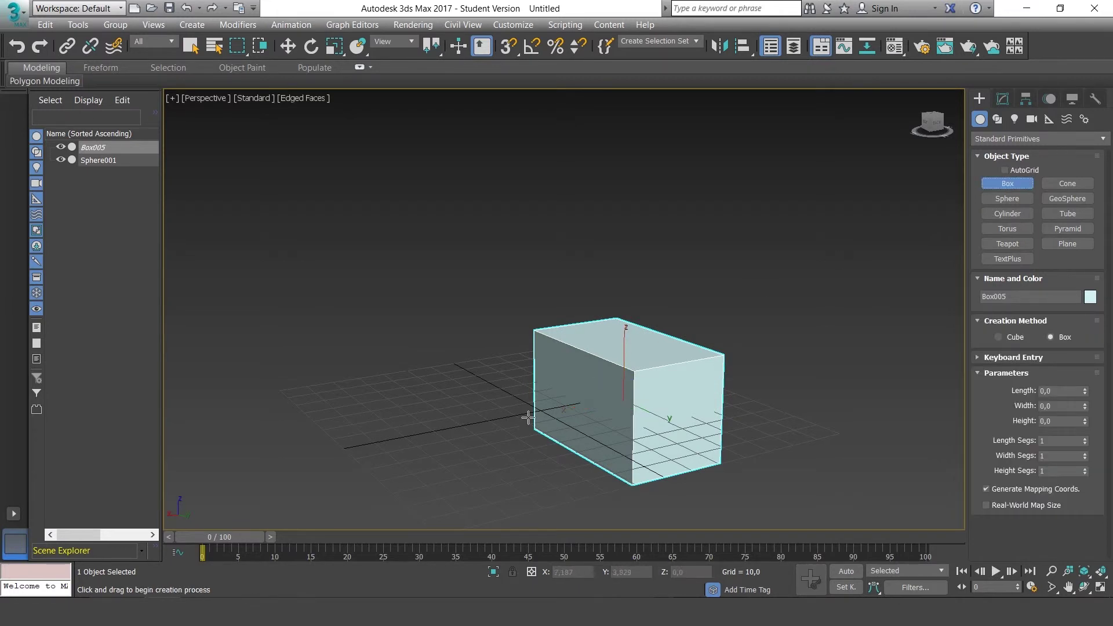
Step: Draw teal, green, pink and bright green boxes around the light-blue box, then switch to Select and Move
drag(501, 430, 481, 383)
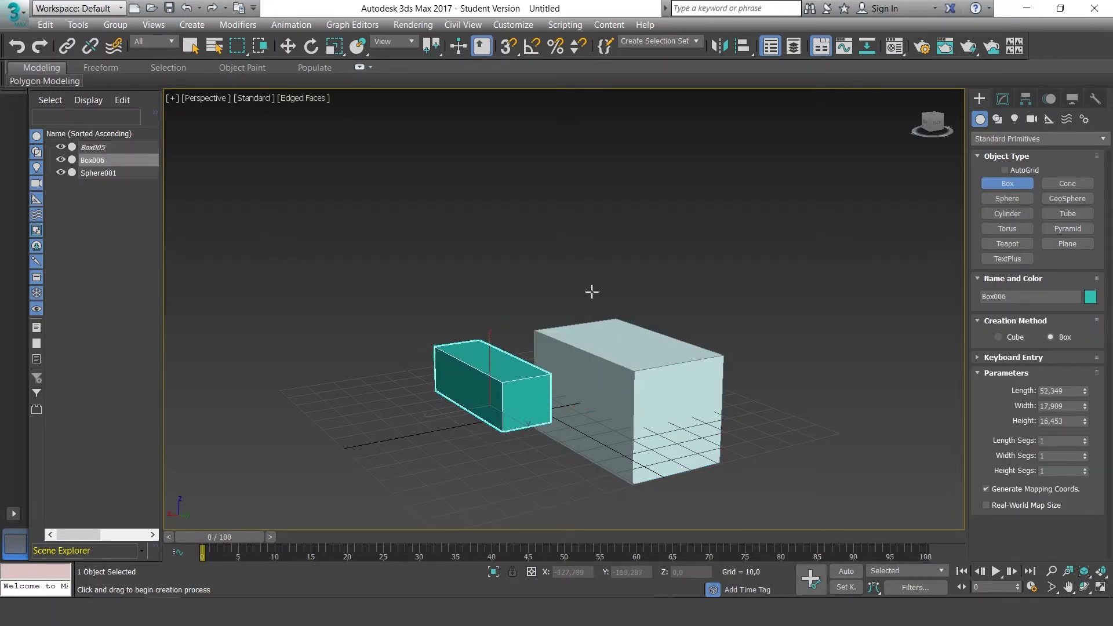
drag(482, 481, 468, 422)
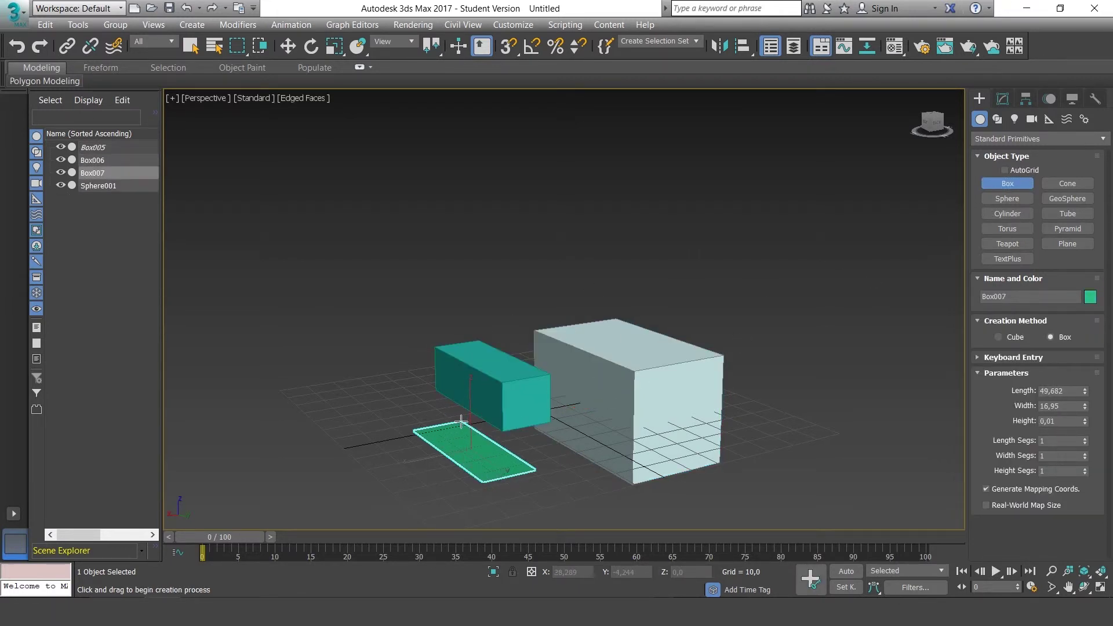
click(516, 370)
drag(504, 365, 521, 354)
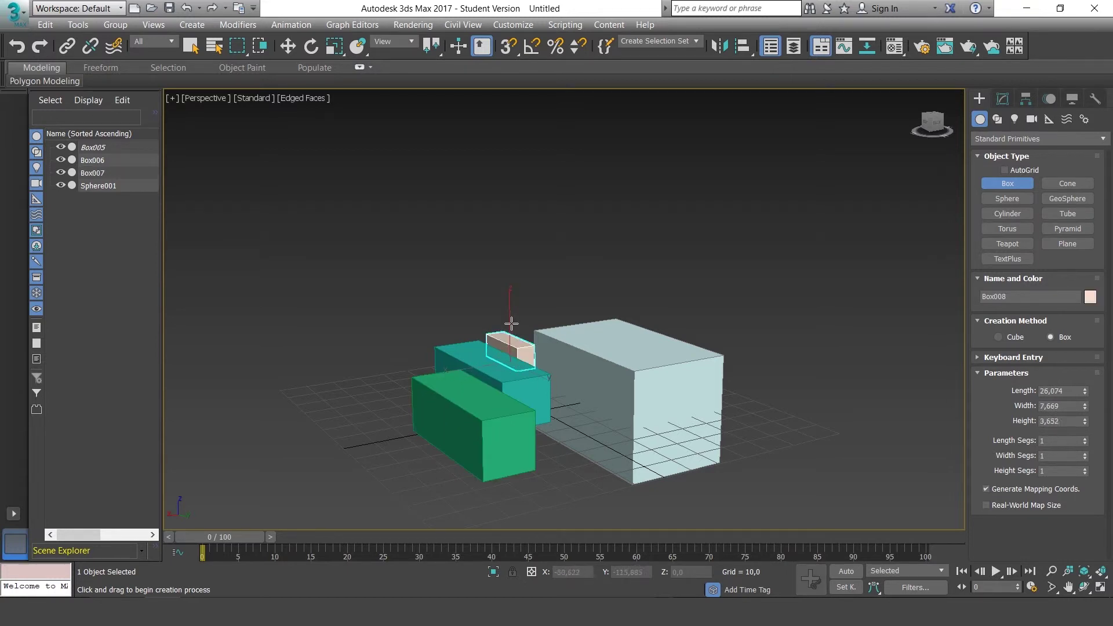
click(510, 316)
drag(603, 455, 643, 406)
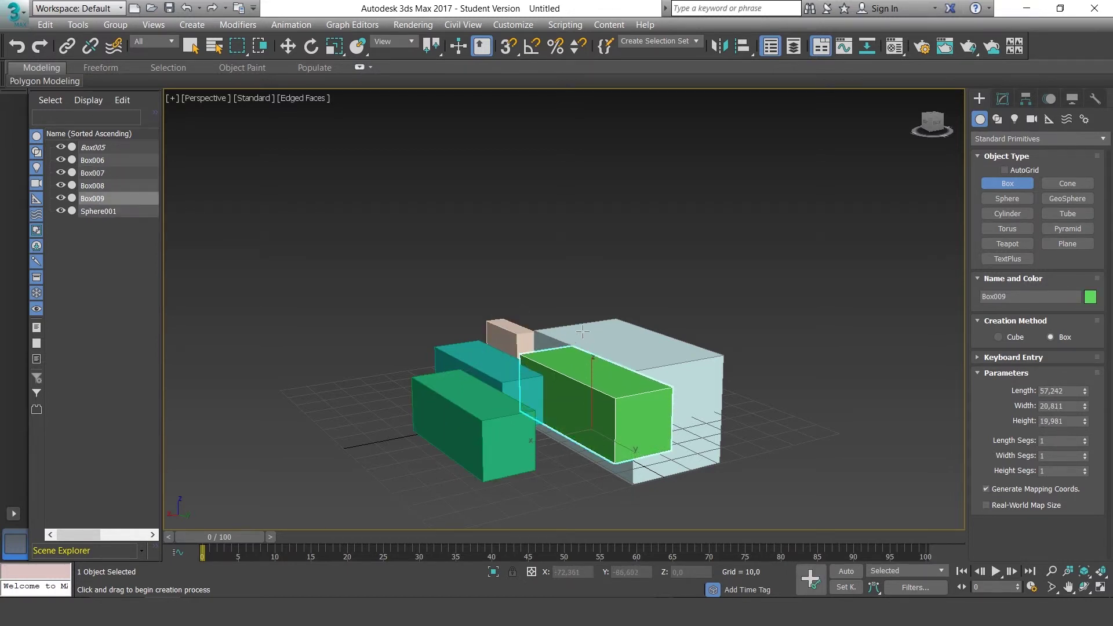
click(586, 303)
mouse_move(778, 438)
alt+middle_down()
mouse_move(793, 456)
mouse_move(732, 421)
mouse_move(829, 442)
mouse_move(830, 428)
mouse_move(939, 413)
mouse_move(857, 442)
mouse_move(776, 443)
mouse_move(822, 402)
mouse_move(812, 415)
mouse_move(885, 411)
alt+middle_up()
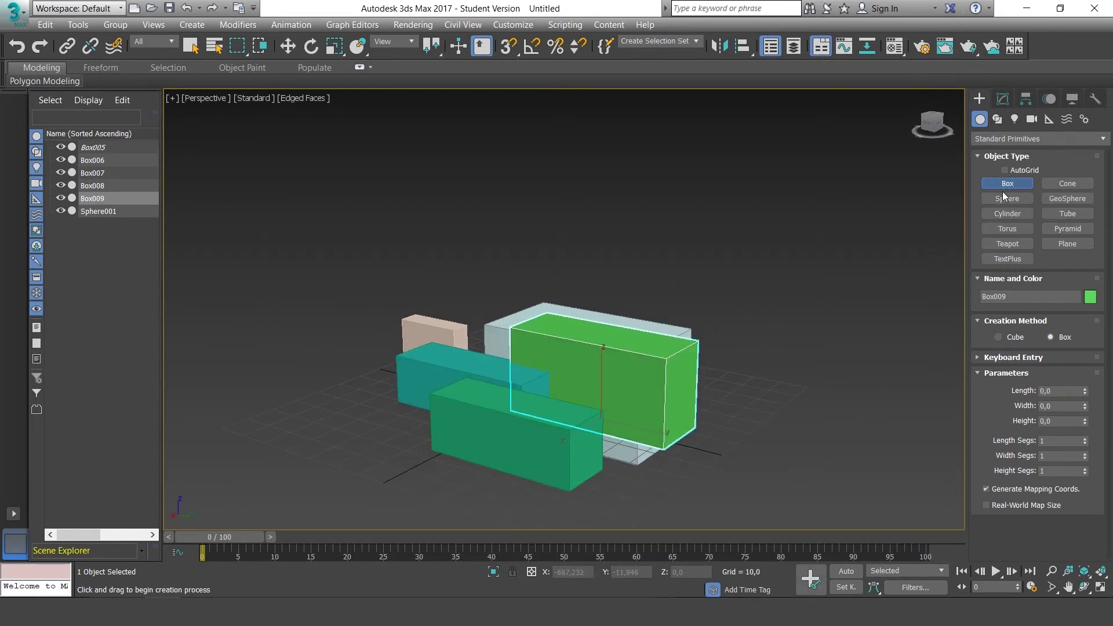
alt+middle_drag(728, 328, 753, 326)
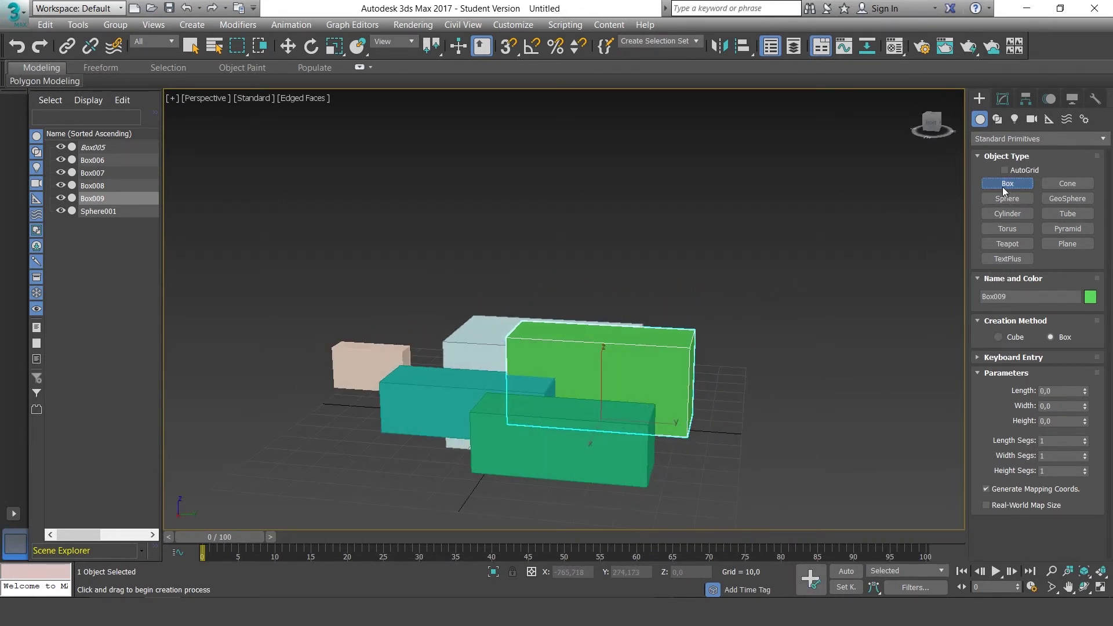
click(289, 50)
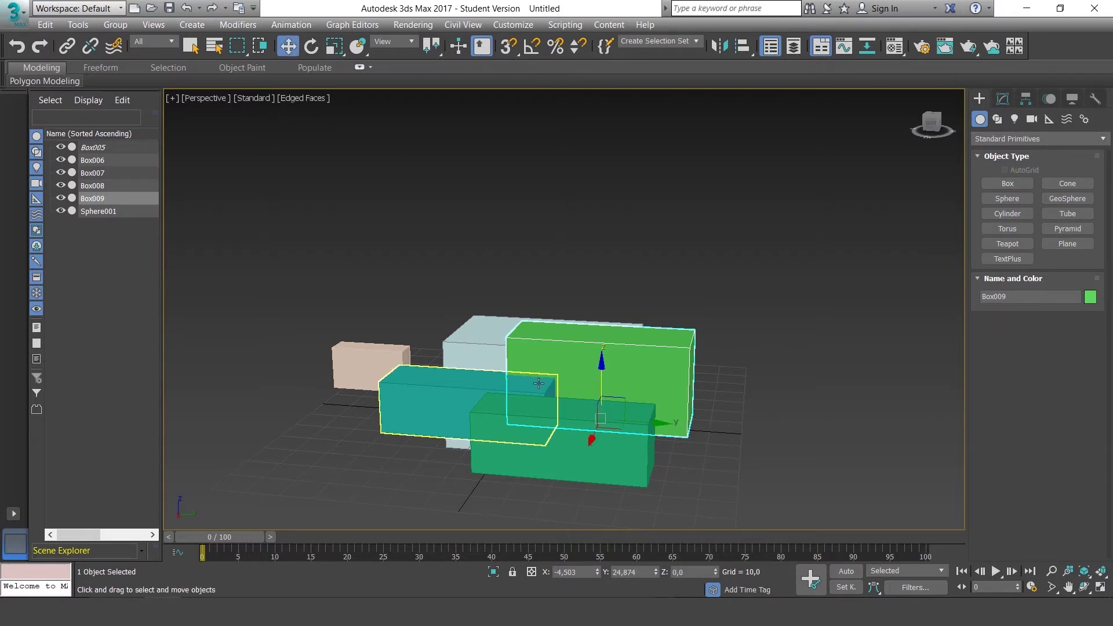
Step: Select the small pink Box008 and isolate it with Alt+Q so only it is shown
click(443, 387)
mouse_move(401, 295)
alt+middle_down()
mouse_move(496, 300)
mouse_move(569, 287)
mouse_move(546, 347)
alt+middle_up()
click(591, 440)
mouse_move(727, 416)
alt+middle_down()
mouse_move(643, 441)
mouse_move(549, 423)
alt+middle_up()
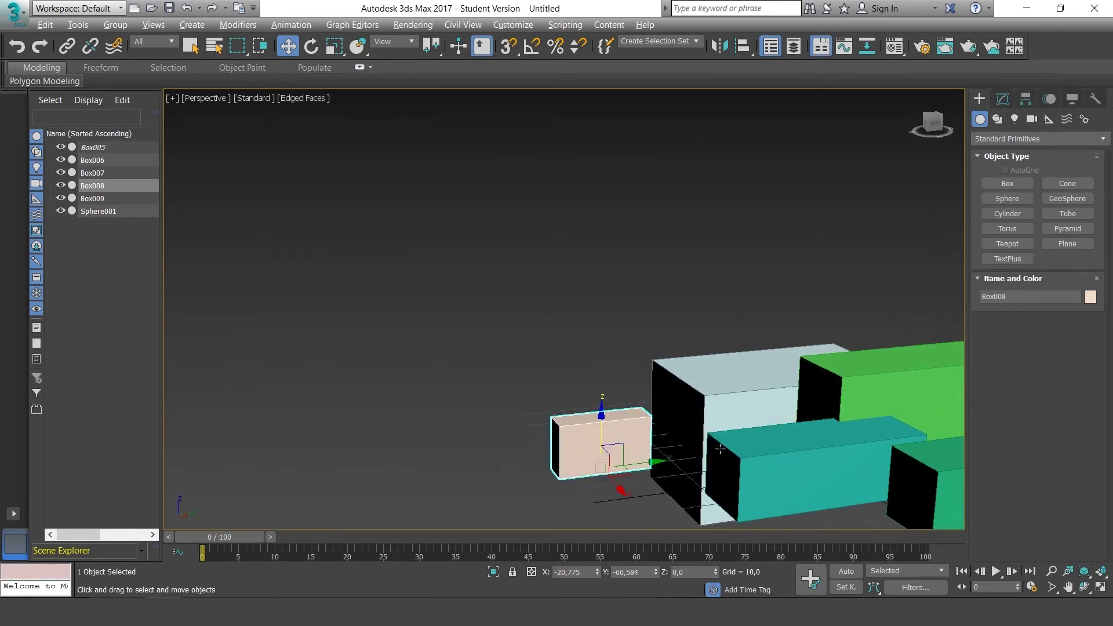
key(alt+q)
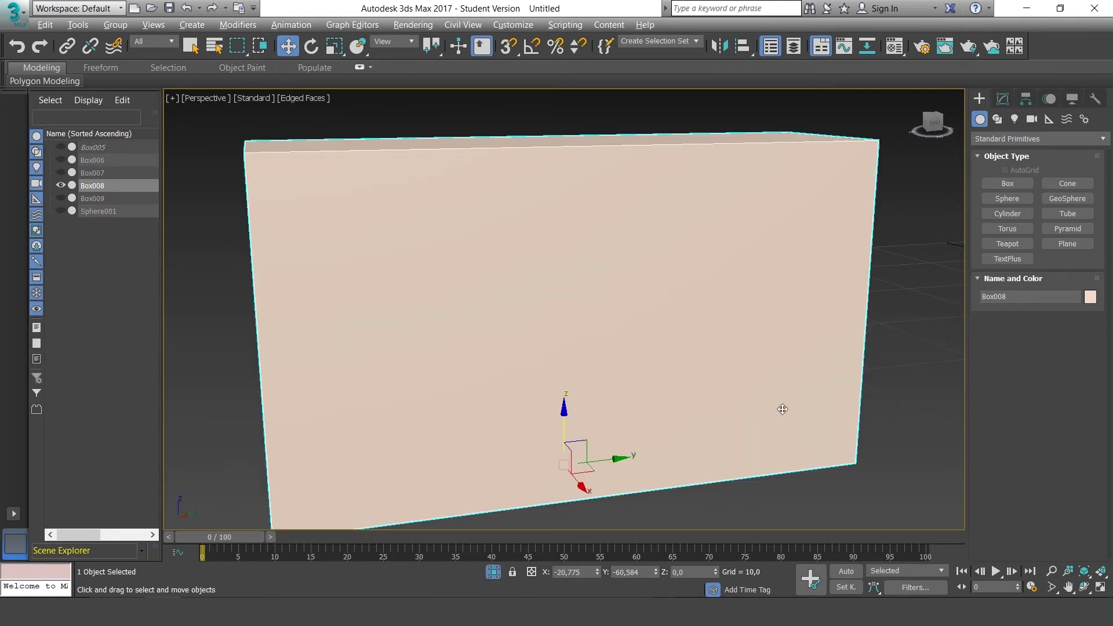
scroll(782, 409, down, 3)
scroll(926, 388, down, 2)
mouse_move(923, 386)
alt+middle_down()
mouse_move(782, 402)
mouse_move(684, 392)
alt+middle_up()
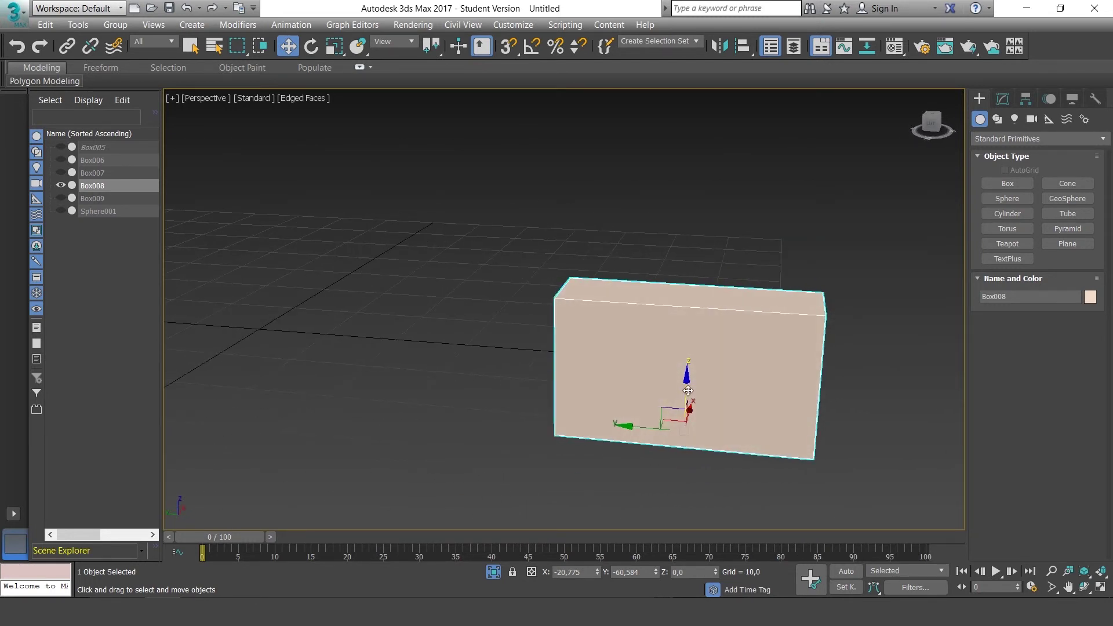
Step: Recentre the pink box in all four viewports, then maximize the Perspective view again
key(alt+w)
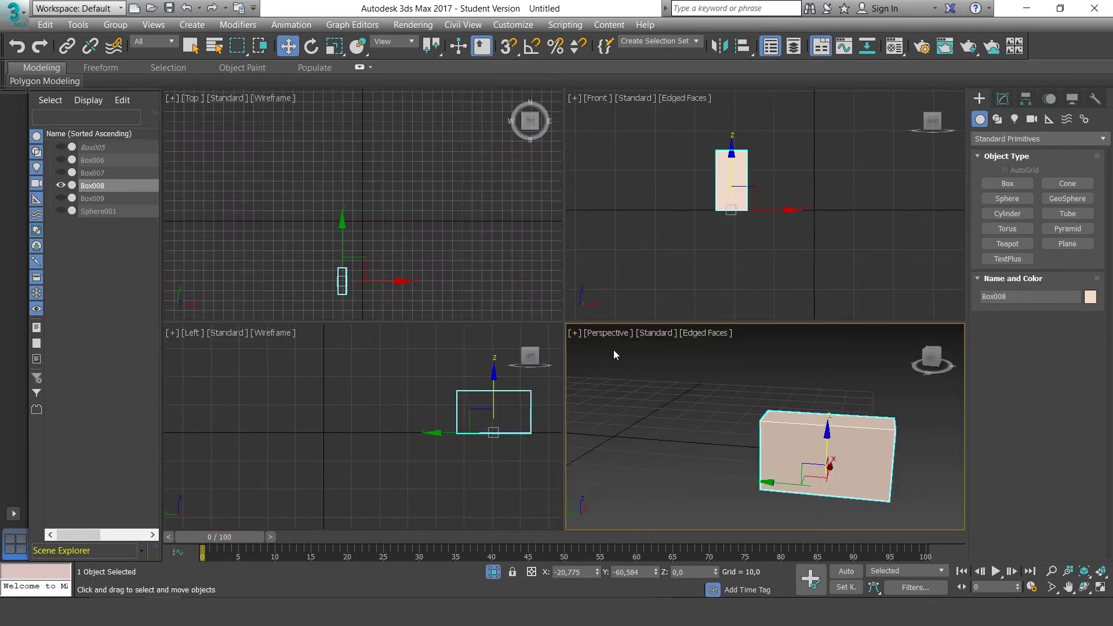
middle_drag(753, 268, 800, 280)
middle_drag(434, 261, 462, 197)
middle_drag(462, 388, 359, 387)
middle_drag(795, 392, 733, 377)
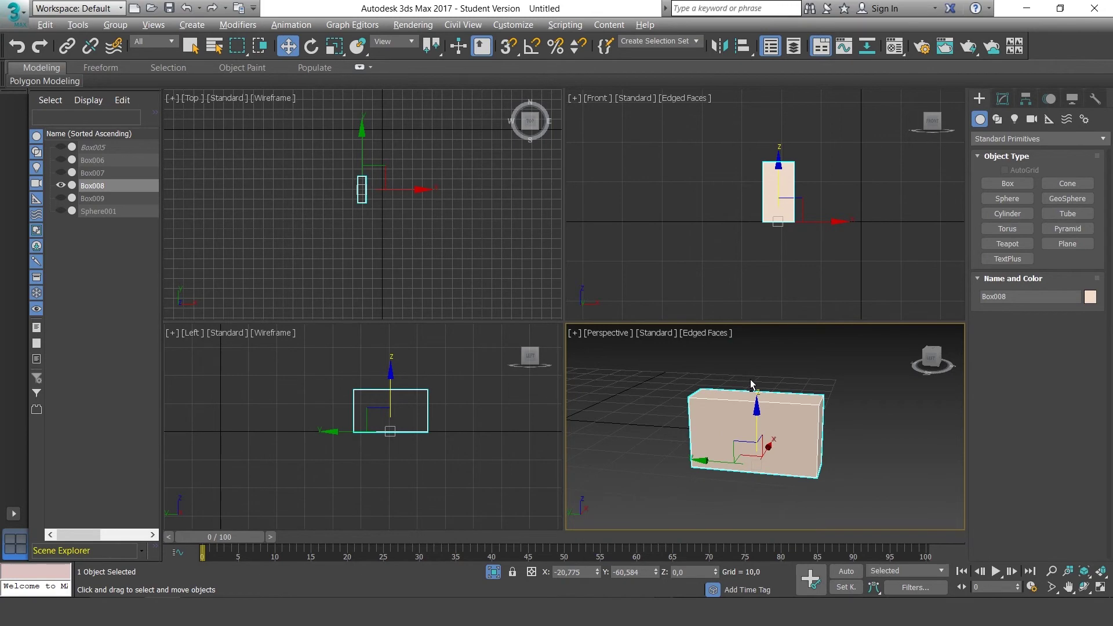
key(alt+w)
mouse_move(723, 338)
alt+middle_down()
mouse_move(602, 358)
mouse_move(478, 347)
mouse_move(638, 367)
mouse_move(800, 368)
mouse_move(435, 342)
mouse_move(823, 343)
mouse_move(934, 328)
mouse_move(812, 333)
mouse_move(991, 341)
alt+middle_up()
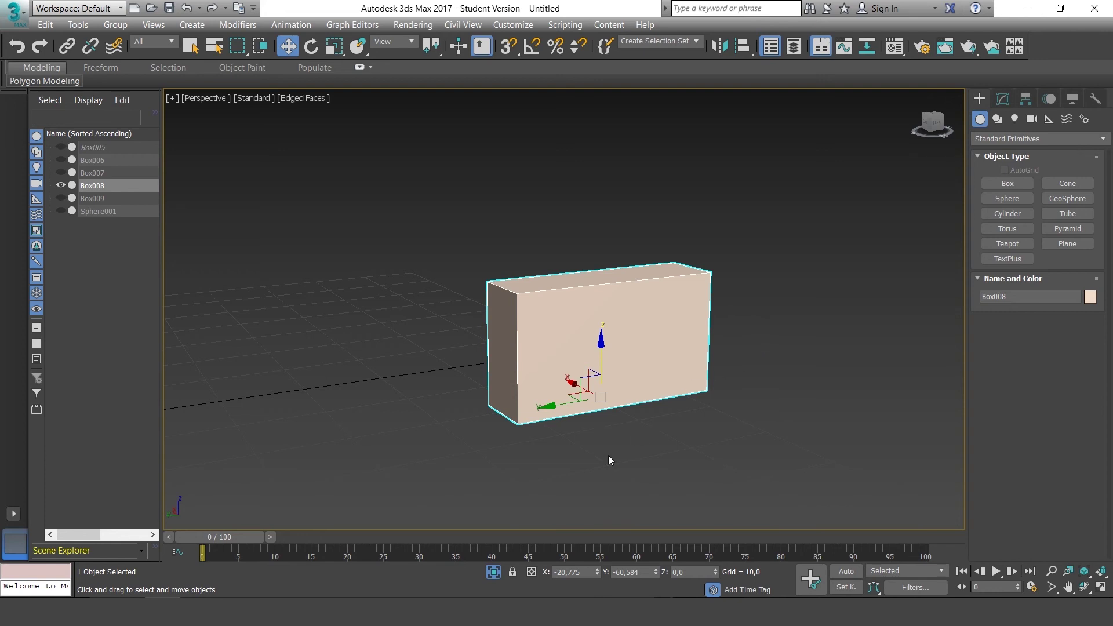
Step: Turn off Isolate Selection so all boxes and the sphere reappear
click(492, 572)
scroll(771, 441, down, 3)
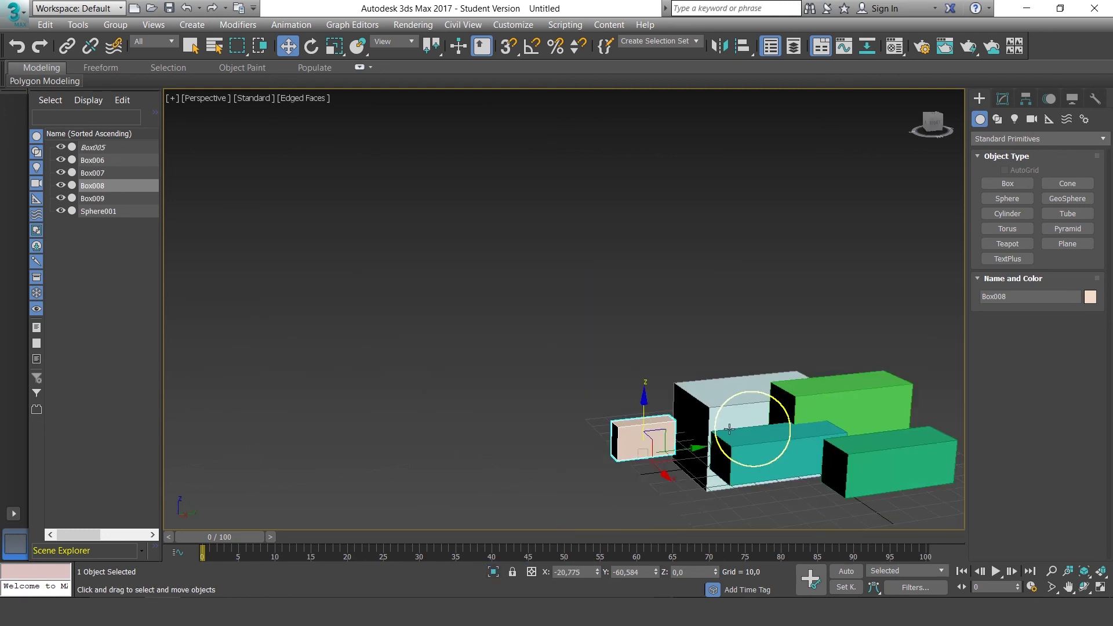
scroll(784, 440, up, 1)
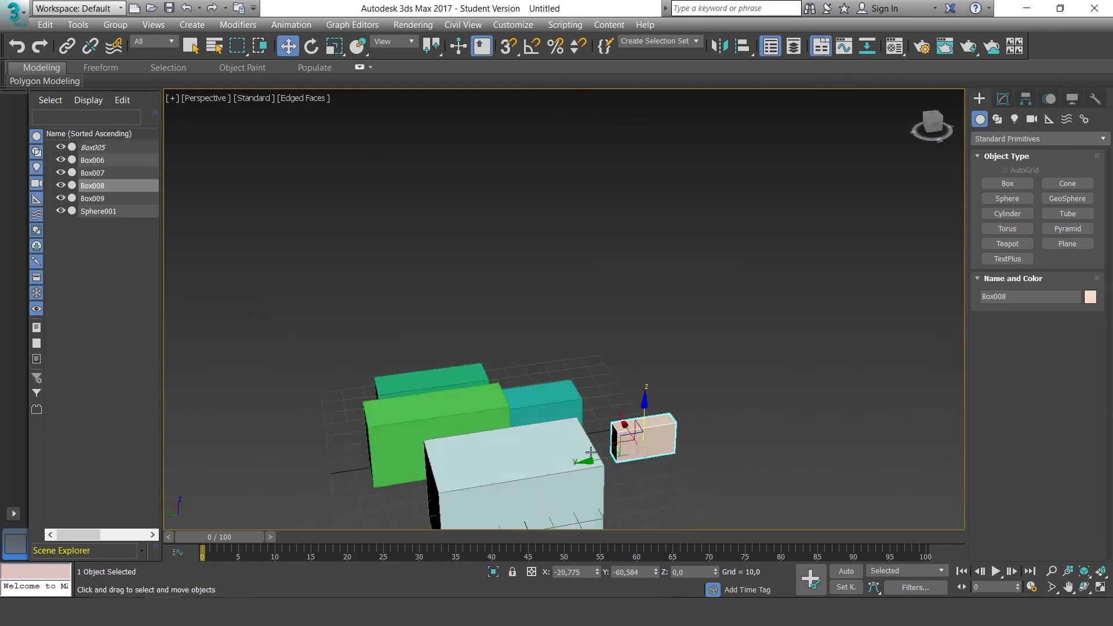